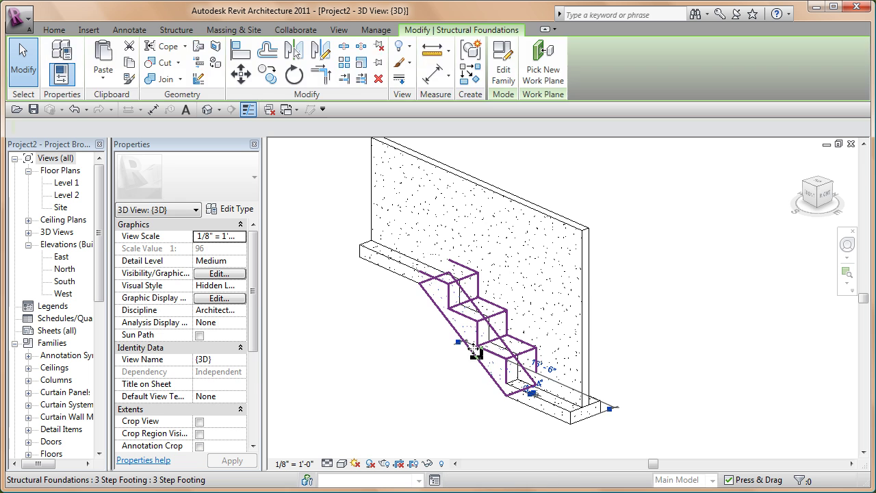
# Delete the stepped footing, both wall foundations and the lower wall segment, keeping only the short upper wall.
pyautogui.press('Delete')
pyautogui.click(556, 420)
pyautogui.press('Delete')
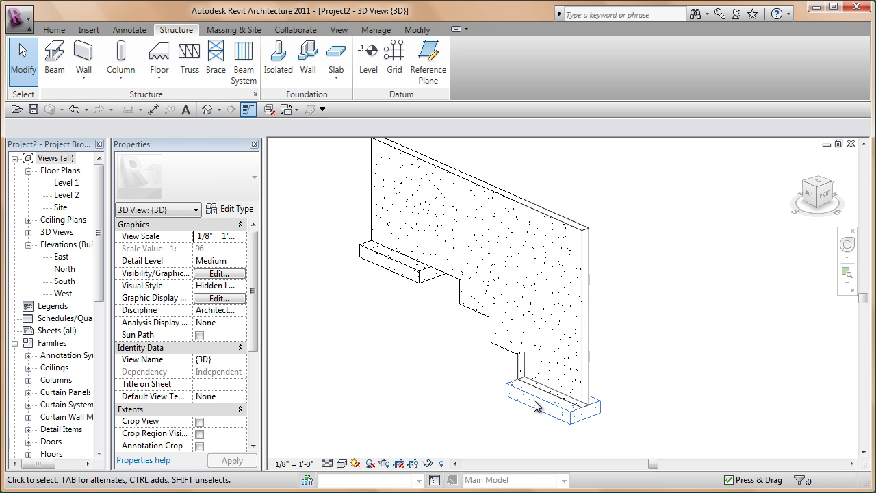
pyautogui.click(509, 350)
pyautogui.press('Delete')
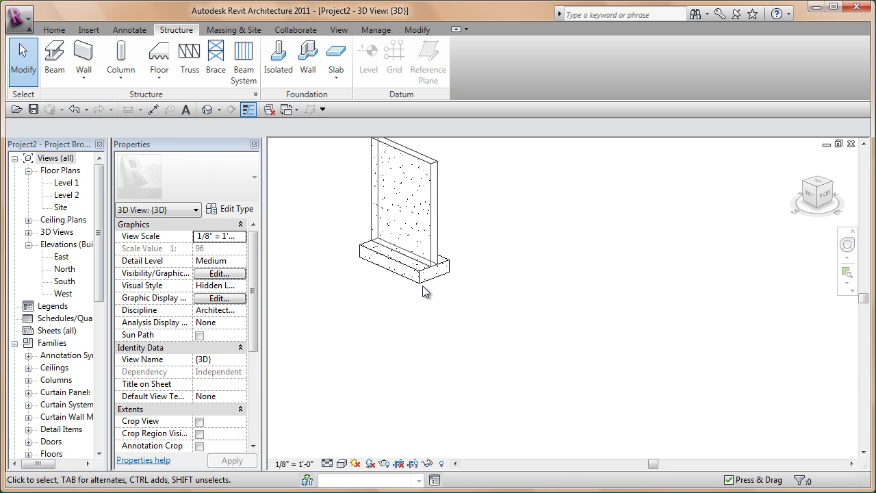
pyautogui.click(423, 285)
pyautogui.press('Delete')
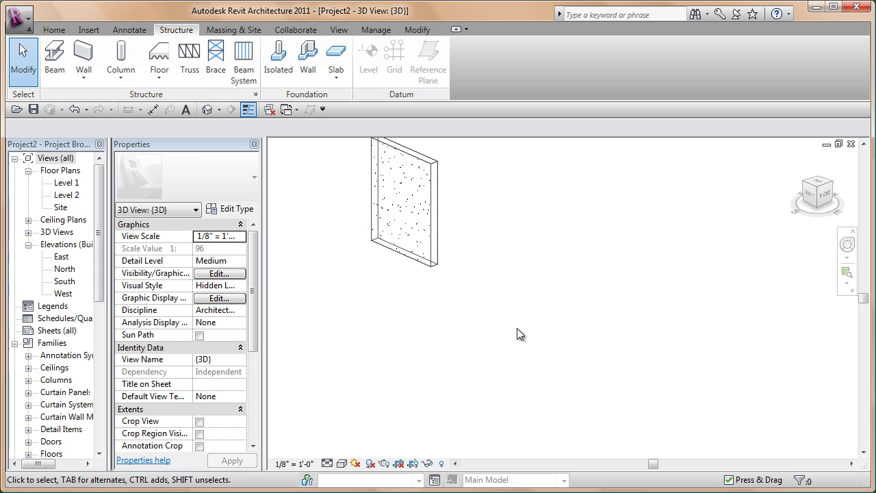
# In the Level 1 floor plan, stretch the concrete wall's right end to a total length of 20'-0".
pyautogui.doubleClick(61, 182)
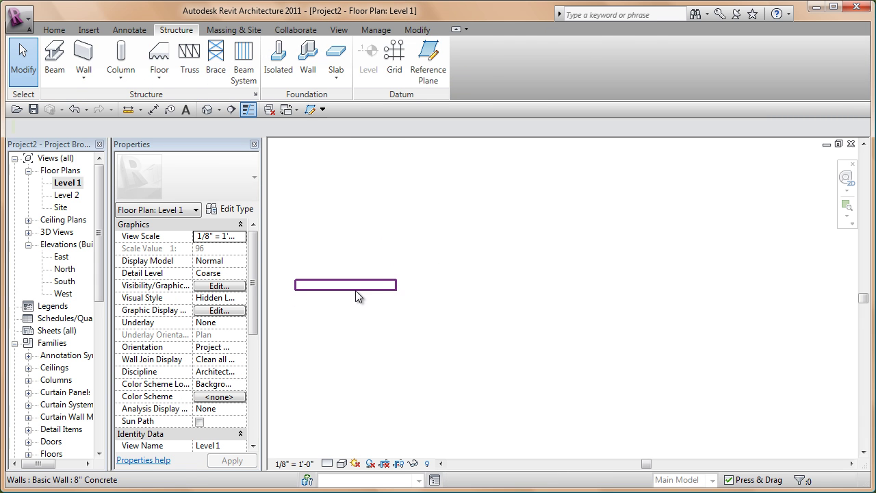
pyautogui.click(355, 296)
pyautogui.moveTo(396, 287); pyautogui.dragTo(605, 286)
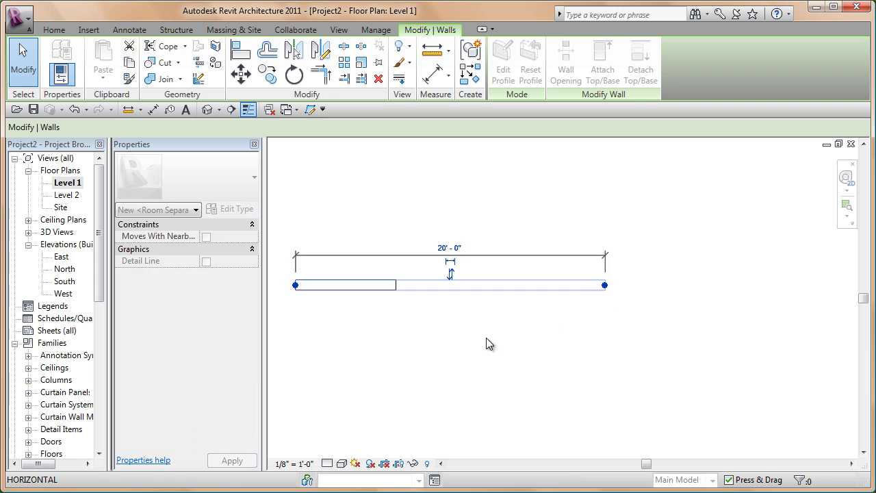
pyautogui.click(486, 344)
pyautogui.moveTo(431, 387); pyautogui.dragTo(500, 380, button='middle')
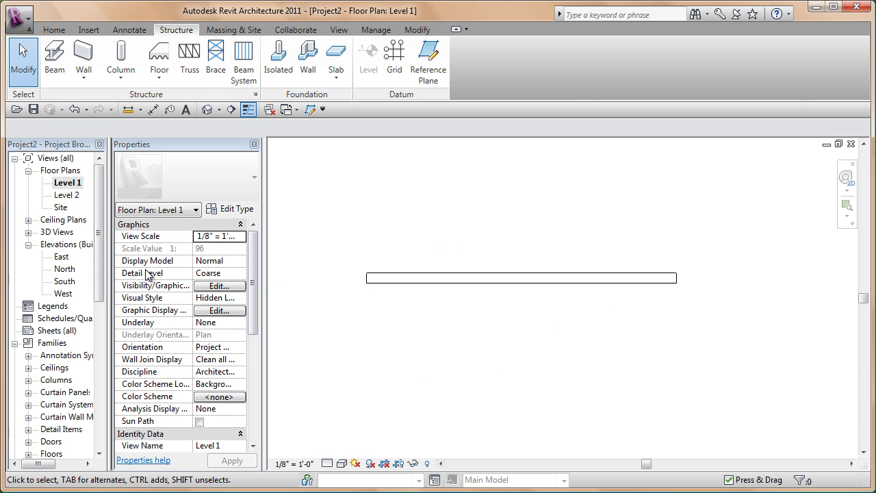
# Place a dg-3-stepped-footing on the wall's centerline in the Level 1 plan, about 15'-6" from the wall's right end.
pyautogui.moveTo(108, 270); pyautogui.dragTo(199, 270)
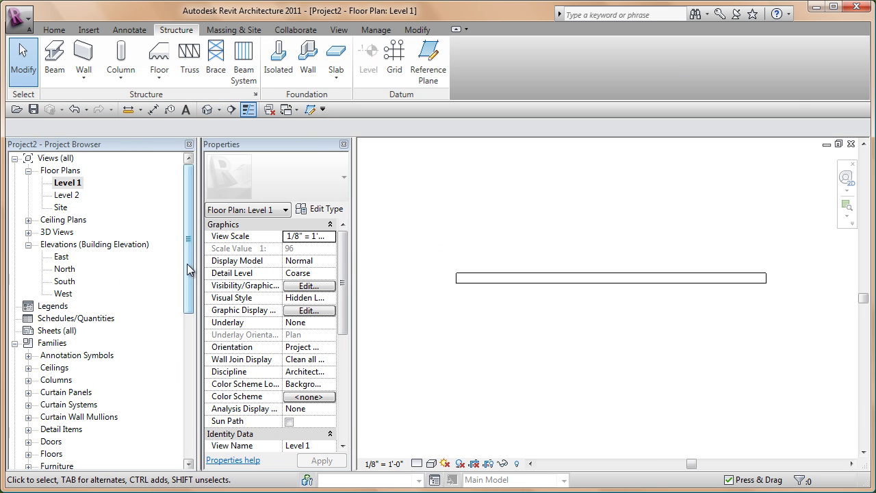
pyautogui.scroll(-8, 189, 271)
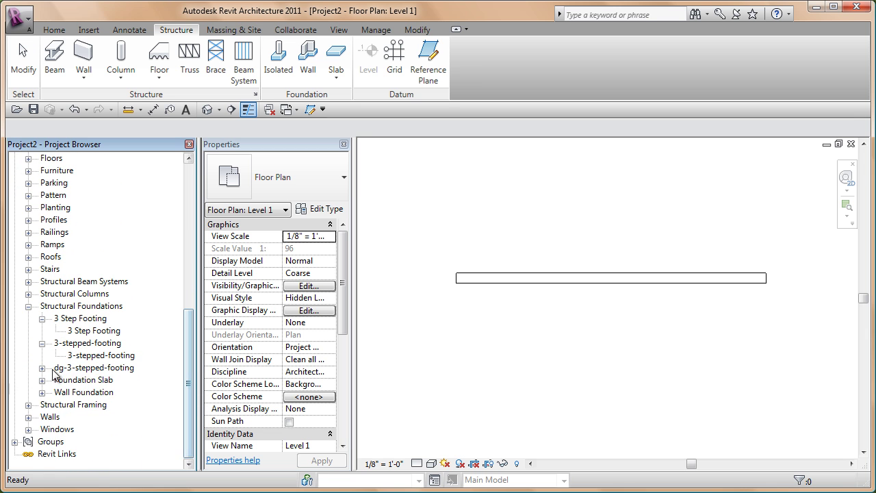
pyautogui.click(42, 369)
pyautogui.click(86, 368)
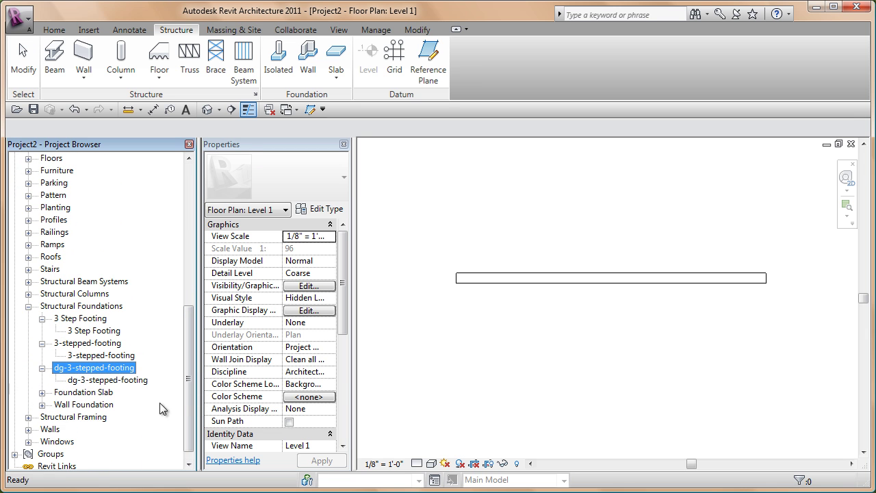
pyautogui.click(103, 380)
pyautogui.moveTo(495, 329); pyautogui.dragTo(497, 328)
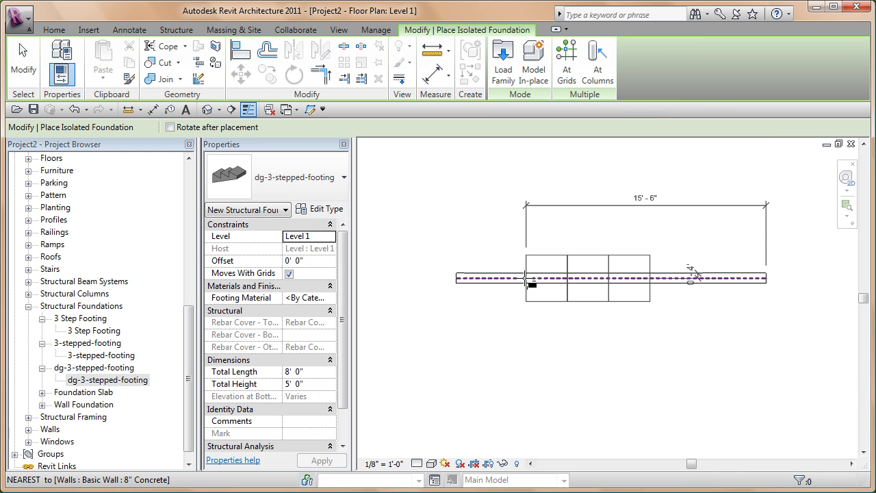
pyautogui.press('Escape')
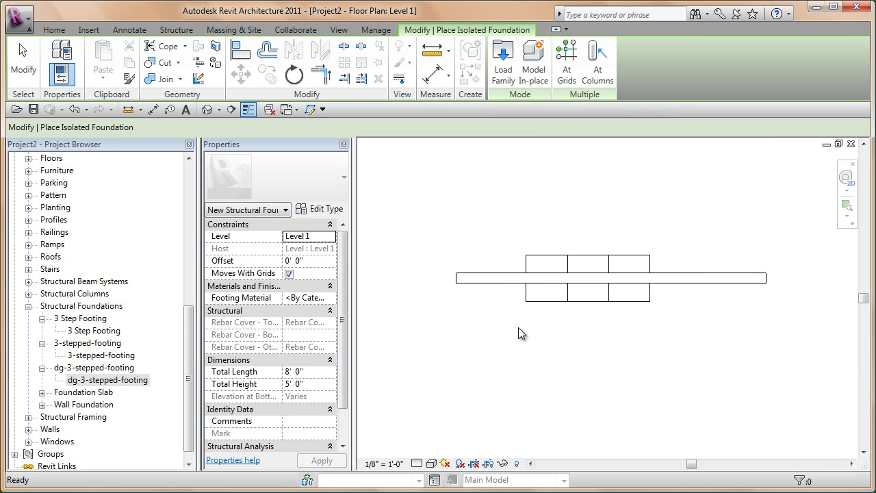
pyautogui.press('Escape')
# Check the view range settings of the Level 1 floor plan.
pyautogui.moveTo(348, 299); pyautogui.dragTo(346, 397)
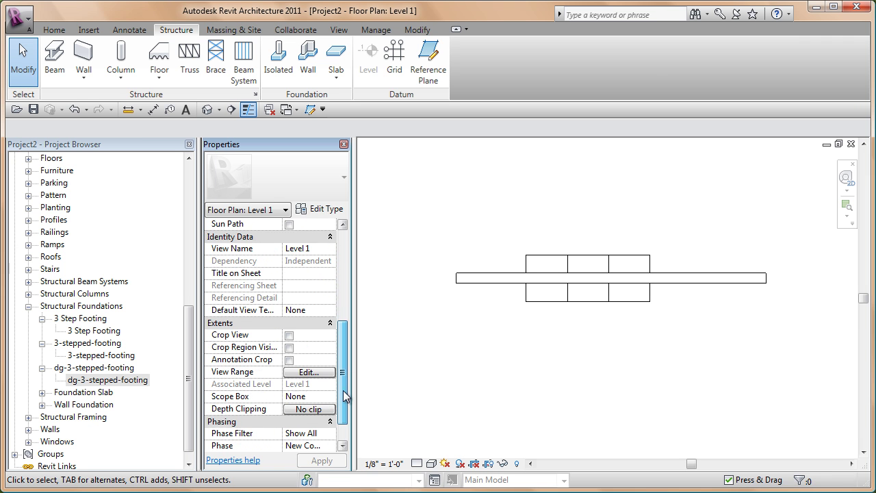
pyautogui.click(308, 373)
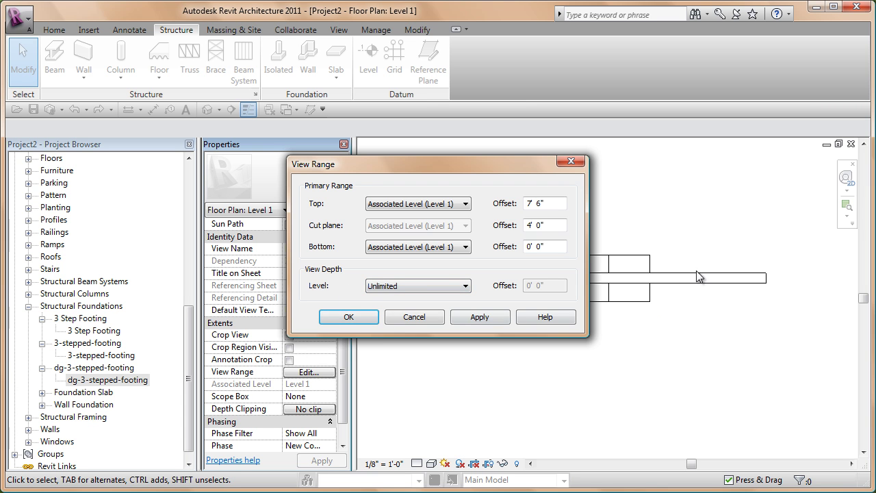
pyautogui.click(349, 317)
# Shift the stepped footing along the wall to about 14'-8" from the wall's right end.
pyautogui.moveTo(593, 374); pyautogui.dragTo(507, 410, button='middle')
pyautogui.click(534, 340)
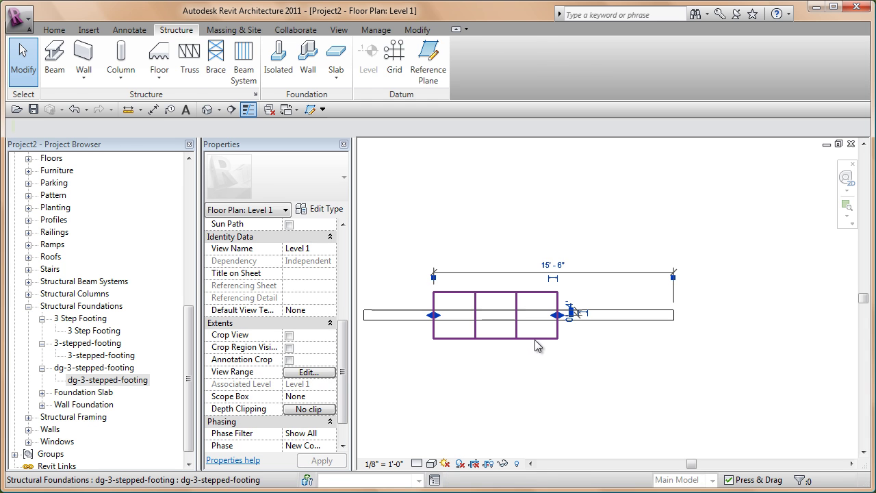
pyautogui.click(558, 379)
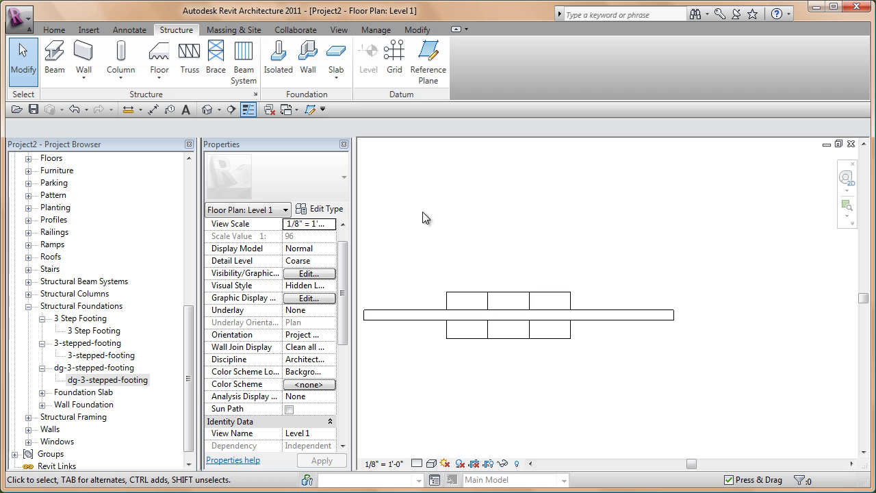
# View the wall and stepped footing in 3D, and open the South elevation.
pyautogui.click(207, 109)
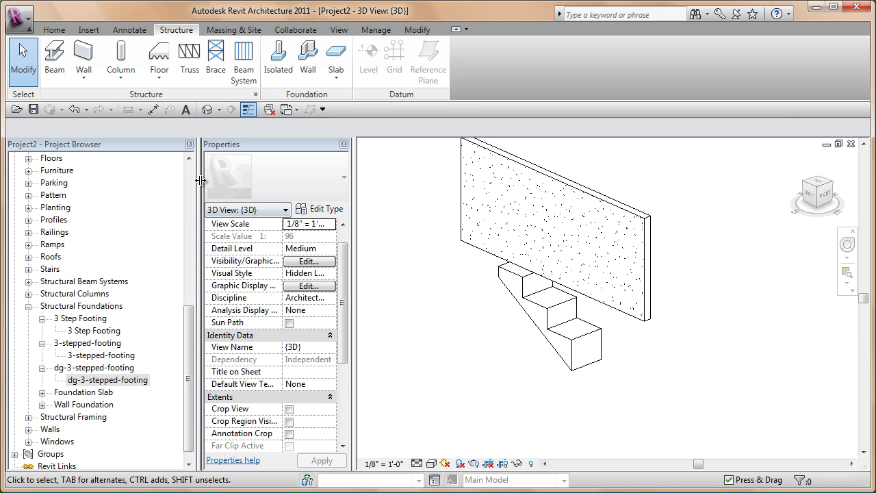
pyautogui.scroll(8, 190, 165)
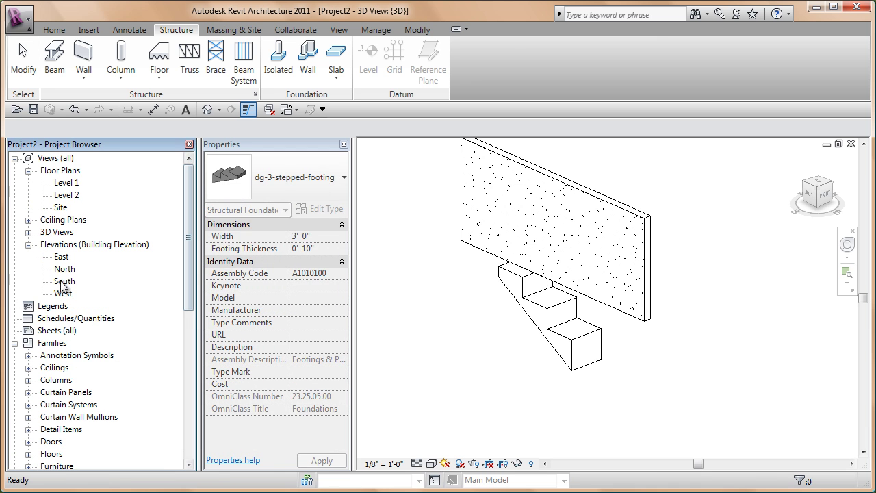
pyautogui.doubleClick(64, 282)
# Try resizing the stepped footing freehand, ending at about 7'-10" long and 5'-2" high.
pyautogui.click(602, 359)
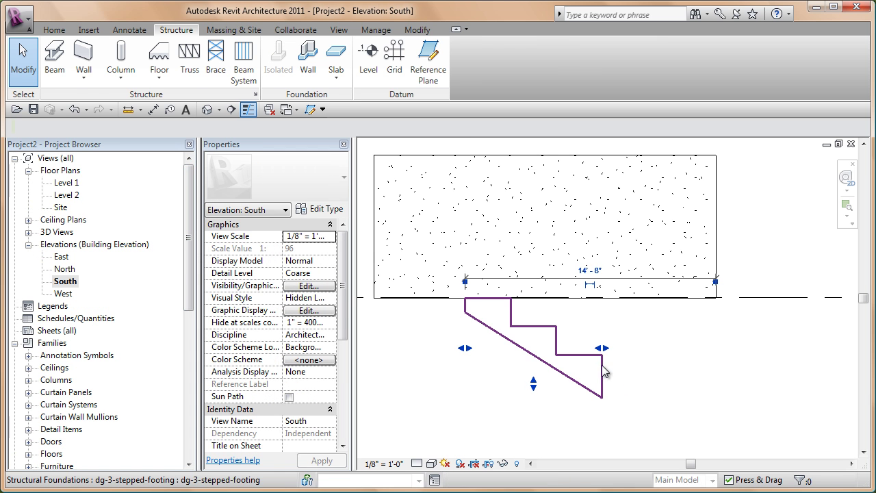
pyautogui.moveTo(606, 351); pyautogui.dragTo(673, 348)
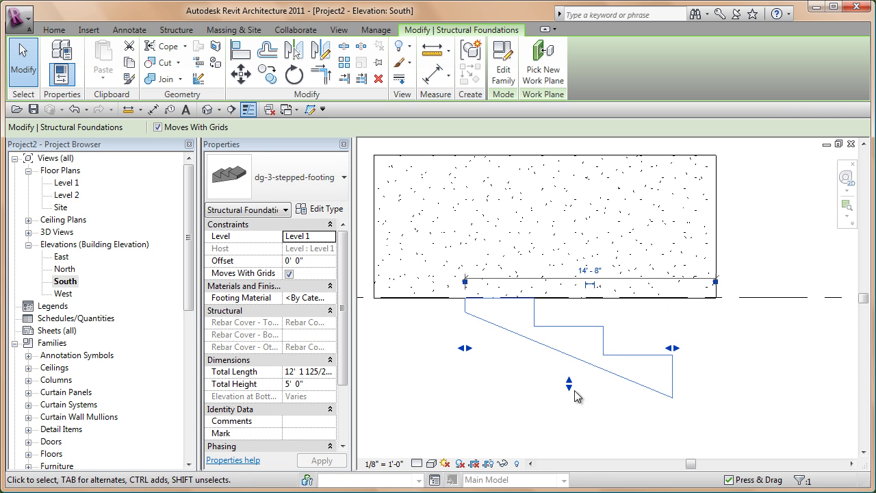
pyautogui.moveTo(569, 385)
pyautogui.mouseDown()
pyautogui.moveTo(565, 436)
pyautogui.moveTo(570, 387)
pyautogui.mouseUp()
pyautogui.moveTo(674, 350); pyautogui.dragTo(599, 349)
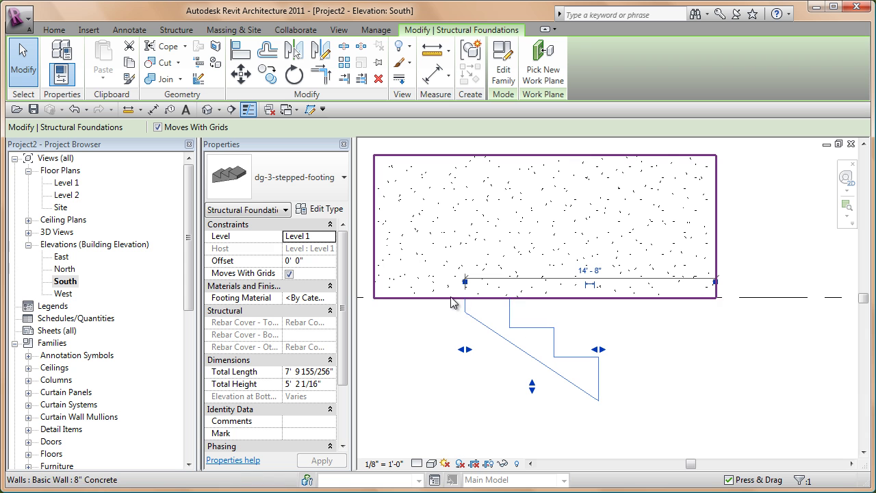
pyautogui.moveTo(677, 366); pyautogui.dragTo(685, 371, button='middle')
pyautogui.press('Escape')
# Resize the stepped footing freehand to about 10'-7" long and 4' high.
pyautogui.click(612, 373)
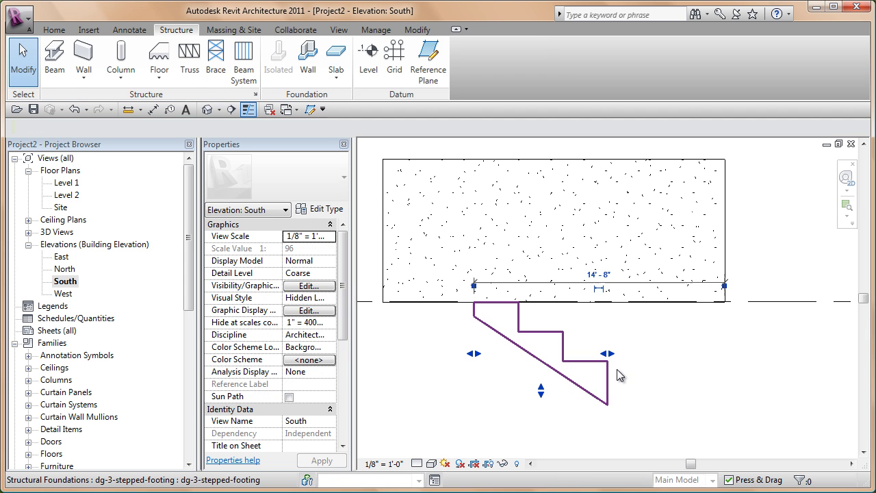
pyautogui.moveTo(612, 373); pyautogui.dragTo(655, 353)
pyautogui.moveTo(567, 399); pyautogui.dragTo(567, 377)
pyautogui.click(767, 400)
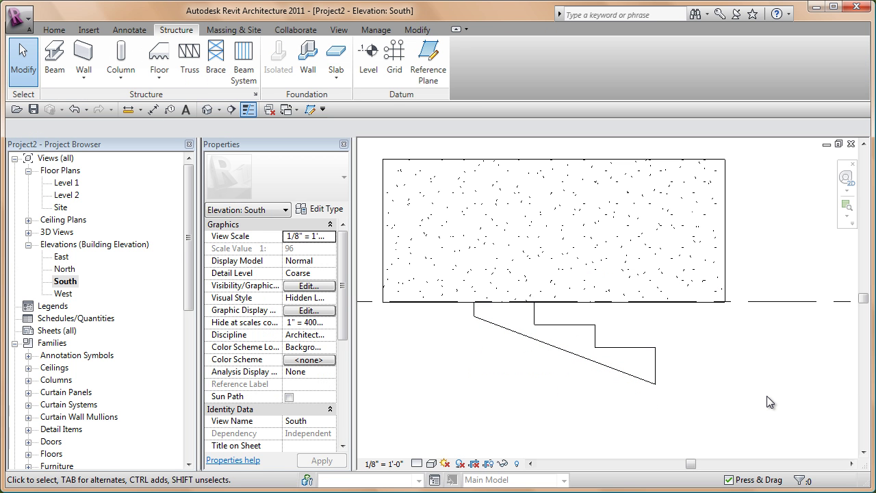
# Review the stepped footing's type properties, including Width and Footing Thickness, without changing them.
pyautogui.click(655, 374)
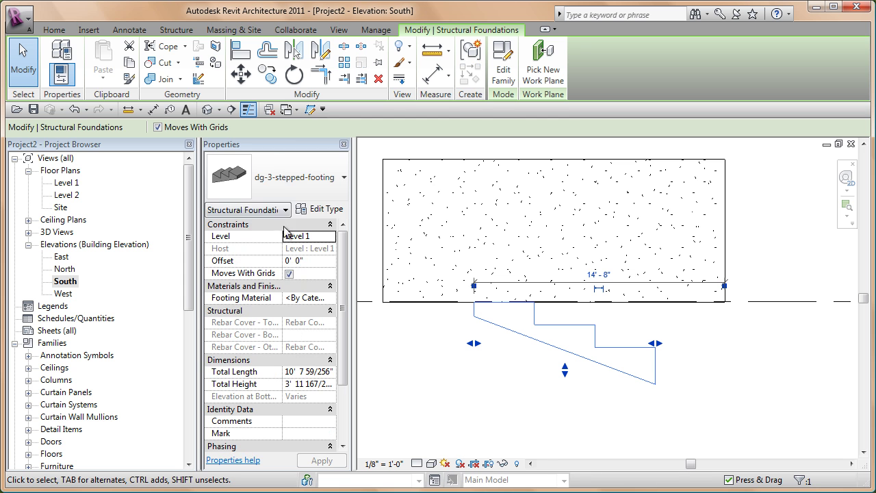
pyautogui.click(320, 209)
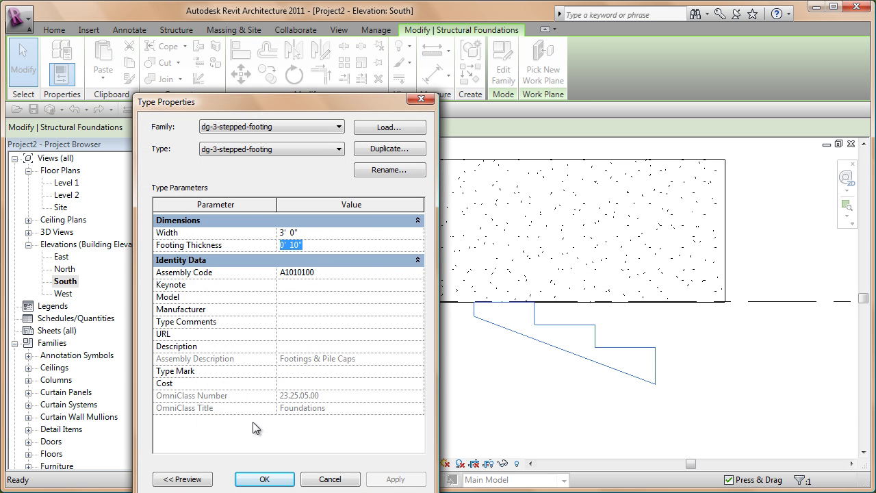
pyautogui.click(329, 479)
pyautogui.click(496, 442)
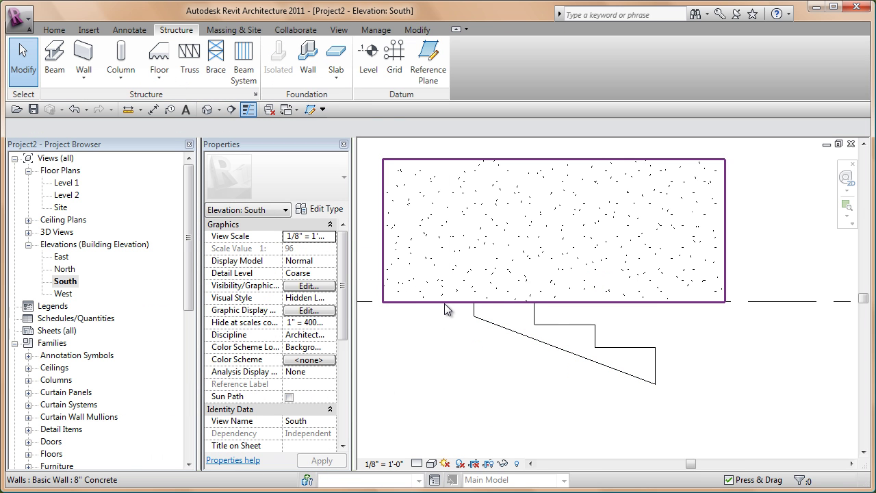
# Split the concrete wall in the South elevation at 4'-3" from its left end and 6'-9" from its right end.
pyautogui.moveTo(571, 412); pyautogui.dragTo(573, 421, button='middle')
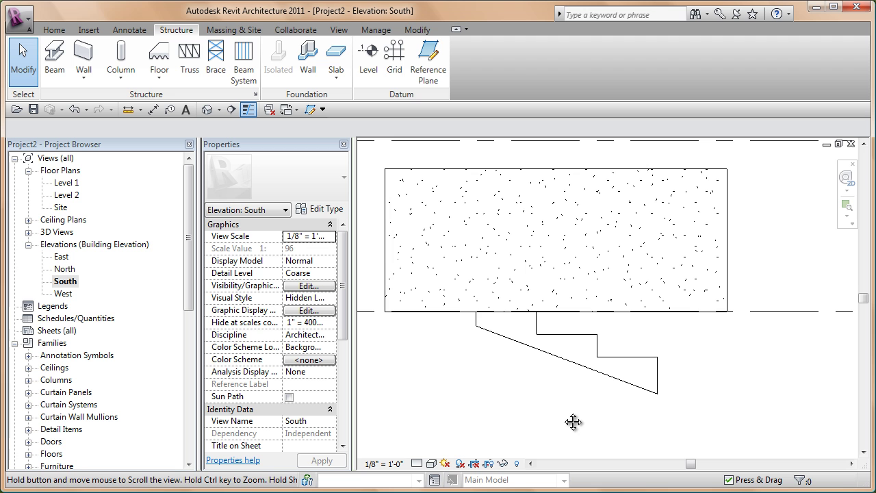
pyautogui.click(414, 30)
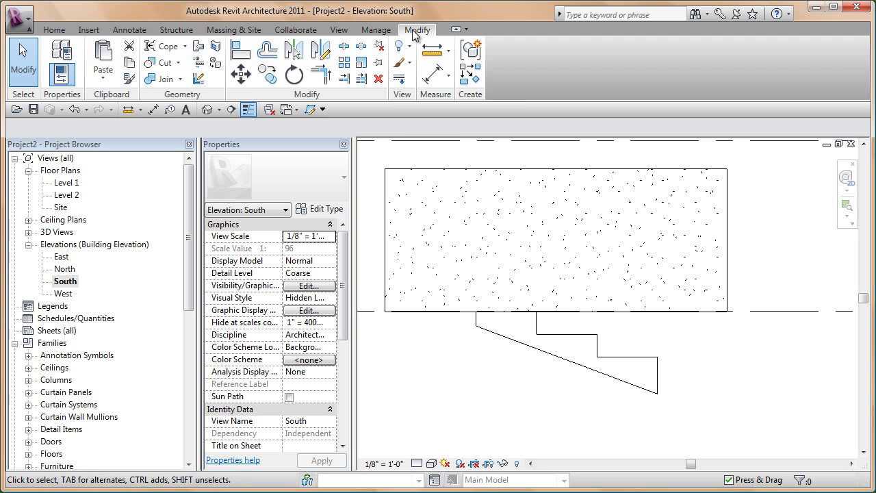
pyautogui.click(344, 48)
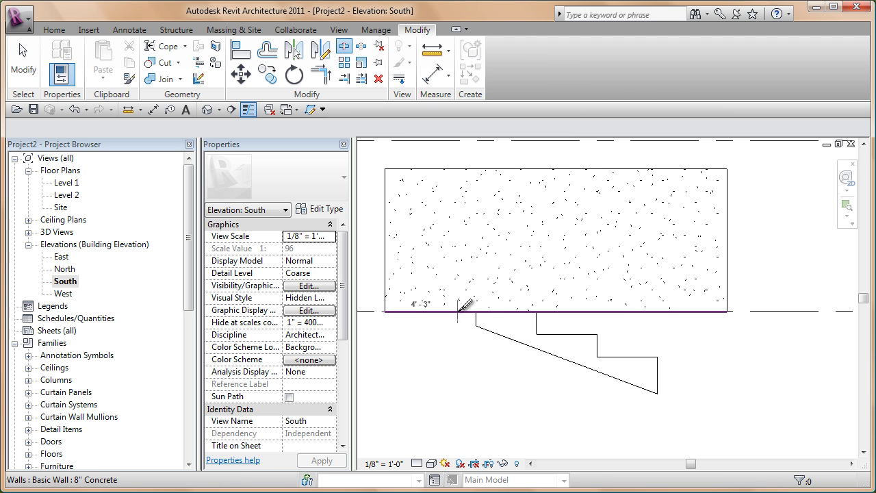
pyautogui.click(457, 303)
pyautogui.click(611, 306)
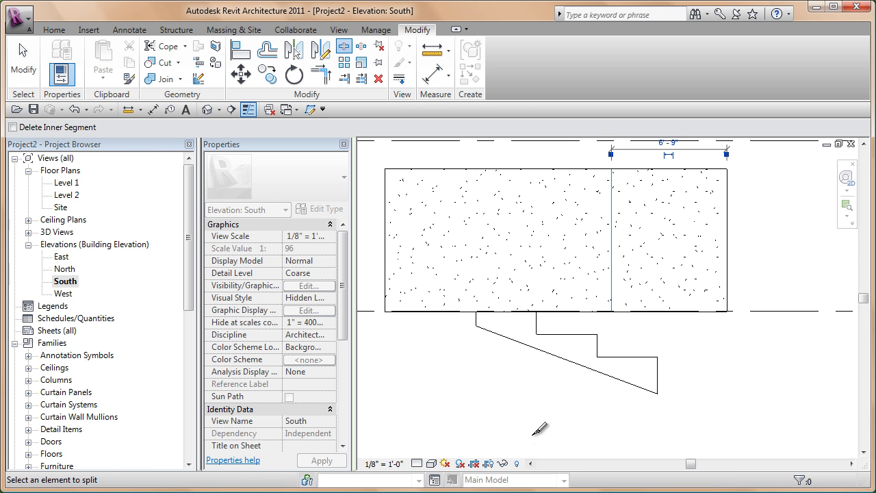
pyautogui.press('Escape')
pyautogui.press('Escape')
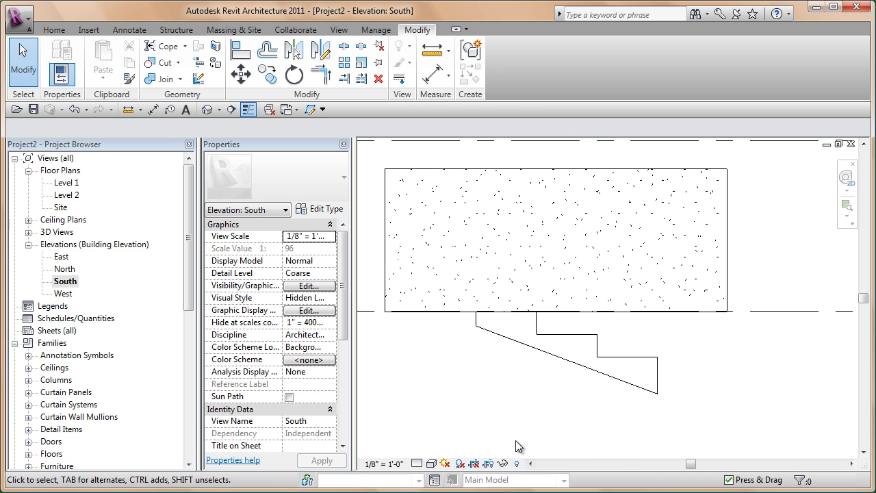
# Set the base offset of the right-hand wall segment to -6' 5 1/2".
pyautogui.click(707, 313)
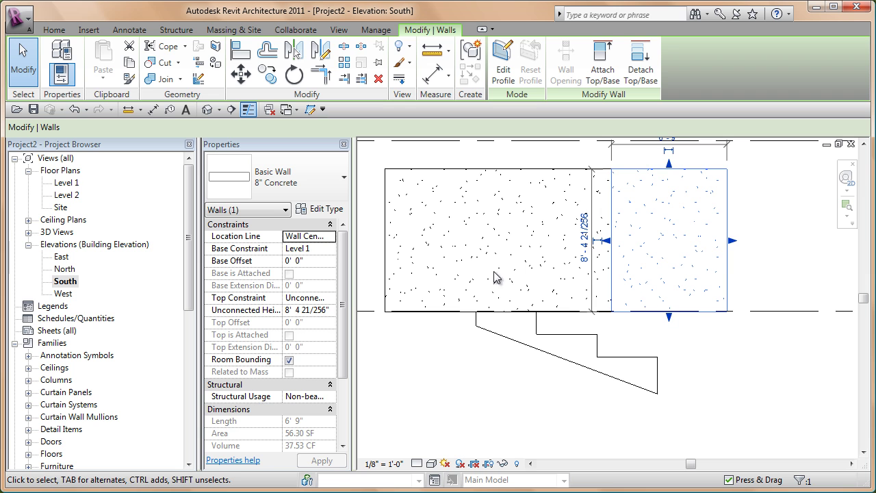
pyautogui.click(315, 261)
pyautogui.write('-6')
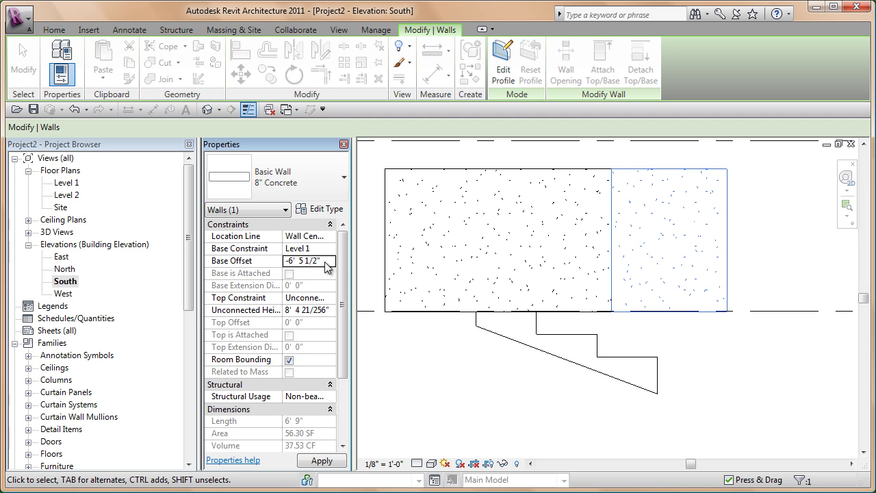
pyautogui.press('Return')
pyautogui.click(752, 349)
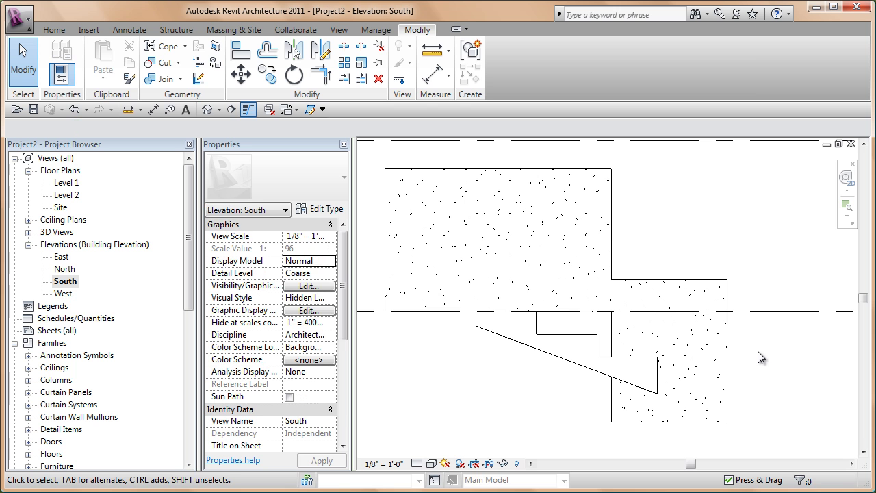
# Adjust the tops of the three wall segments to step down to the right, with the middle segment 4'-0" high.
pyautogui.click(671, 281)
pyautogui.moveTo(672, 279); pyautogui.dragTo(670, 220)
pyautogui.click(584, 171)
pyautogui.moveTo(536, 167); pyautogui.dragTo(535, 244)
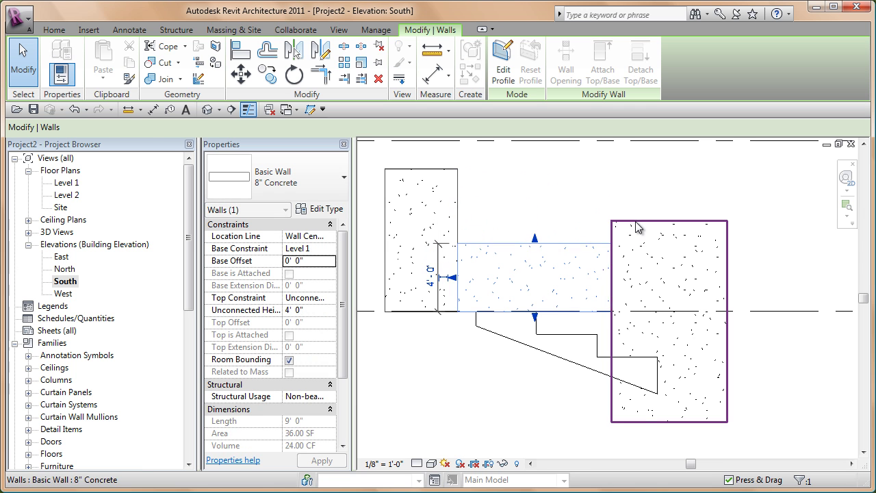
pyautogui.moveTo(668, 219); pyautogui.dragTo(667, 273)
pyautogui.click(447, 179)
pyautogui.moveTo(421, 169); pyautogui.dragTo(575, 222)
pyautogui.click(616, 223)
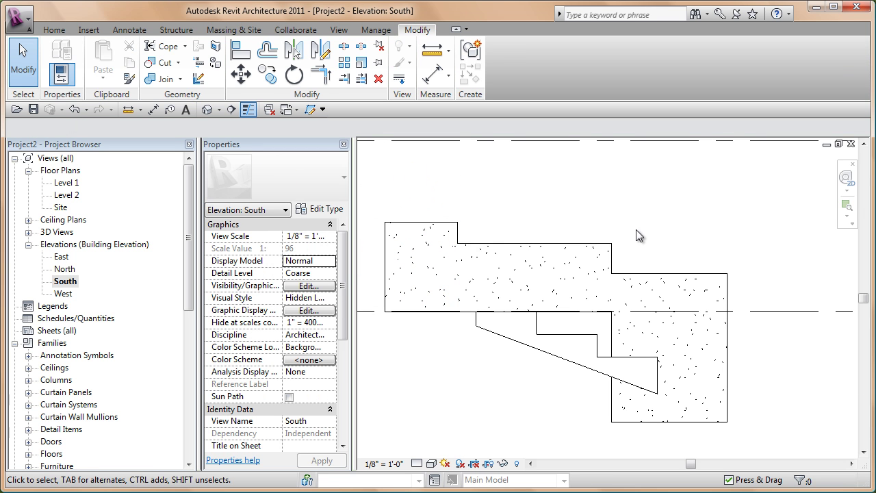
# Raise the base of the right-hand wall segment to about 5'-1 1/2" below Level 1.
pyautogui.moveTo(811, 391); pyautogui.dragTo(771, 372, button='middle')
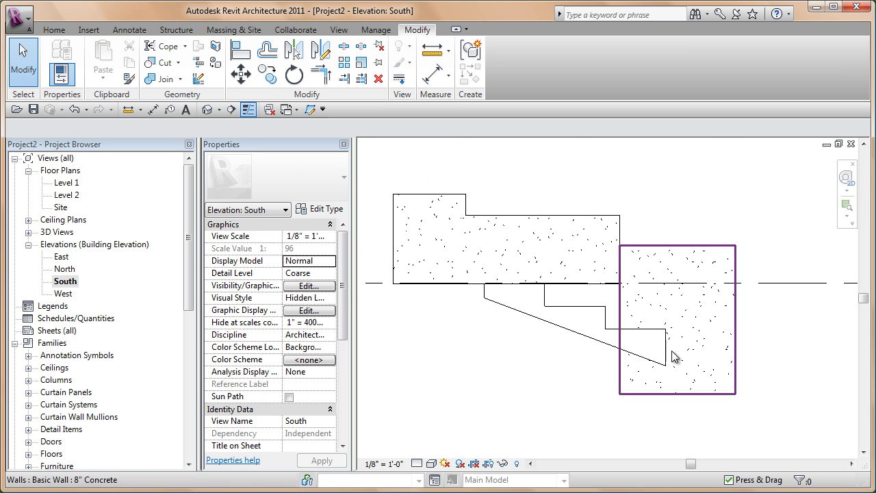
pyautogui.click(638, 395)
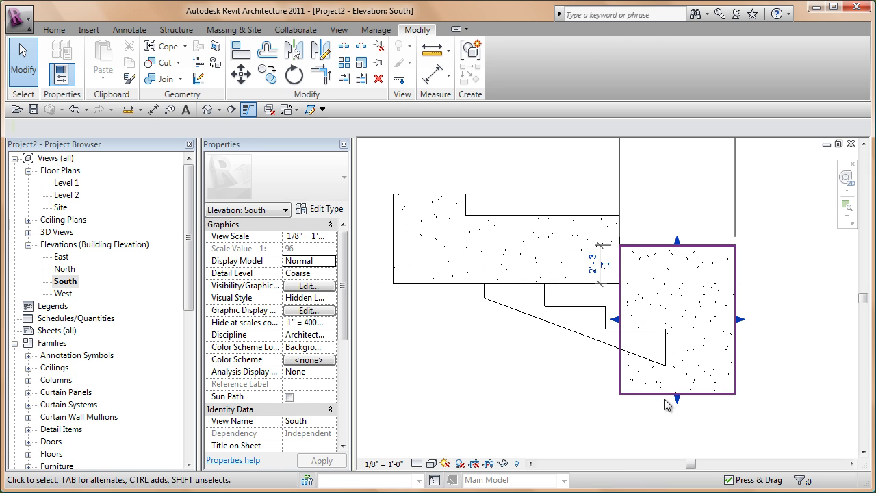
pyautogui.moveTo(680, 399); pyautogui.dragTo(681, 377)
pyautogui.click(747, 408)
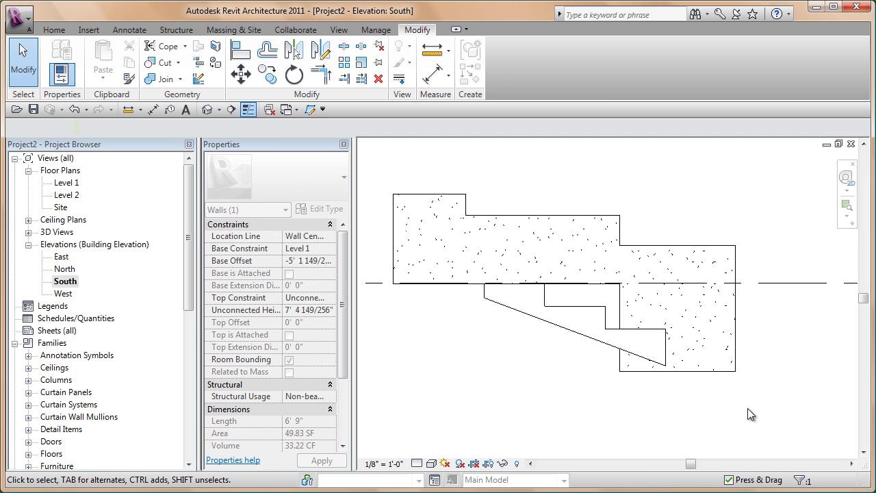
# Align both ends of the stepped footing with the two vertical edges of the middle wall segment.
pyautogui.click(241, 50)
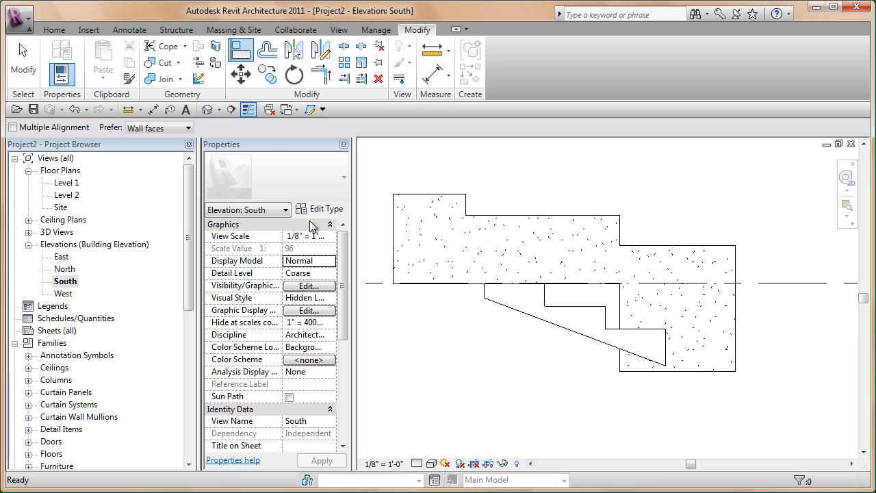
pyautogui.click(467, 207)
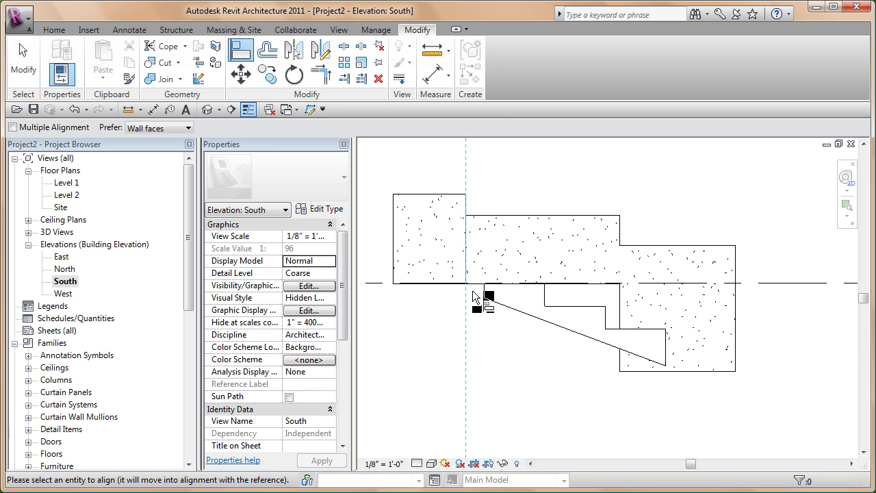
pyautogui.click(484, 293)
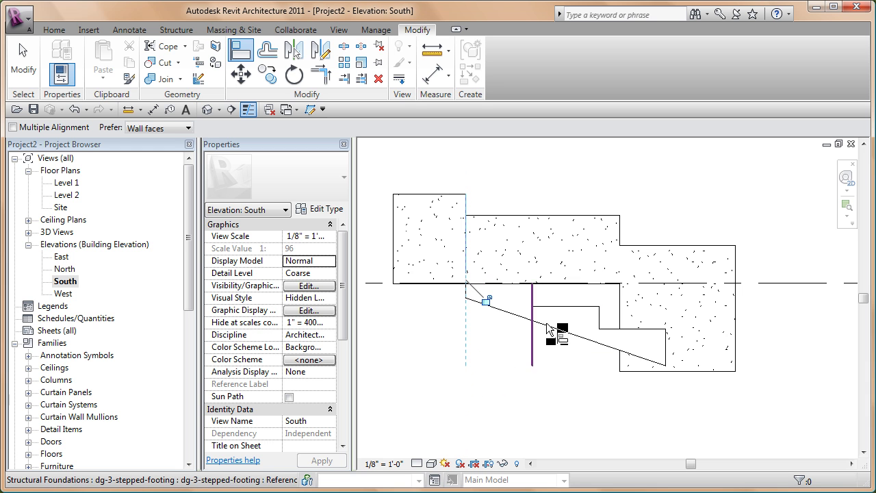
pyautogui.click(622, 322)
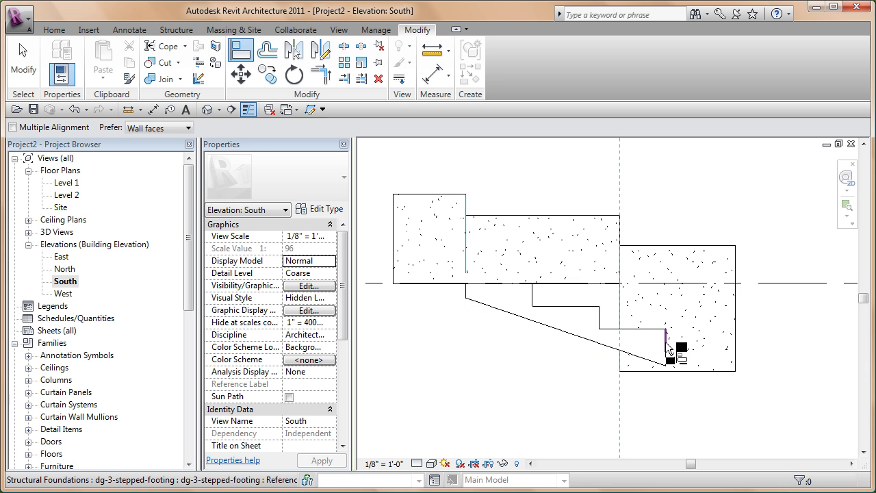
pyautogui.click(666, 341)
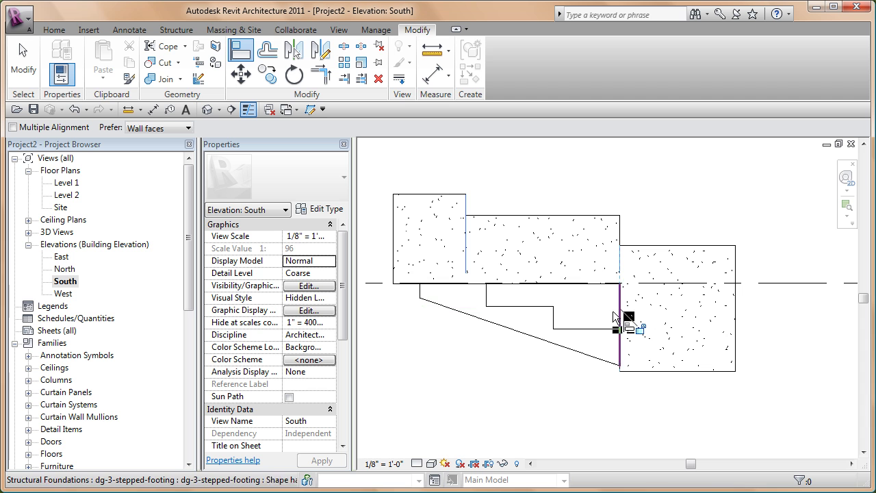
pyautogui.click(467, 229)
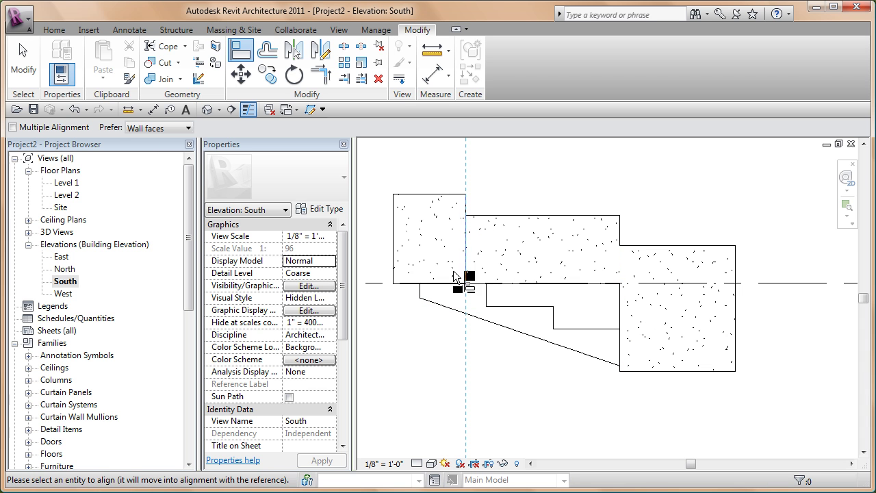
pyautogui.click(420, 293)
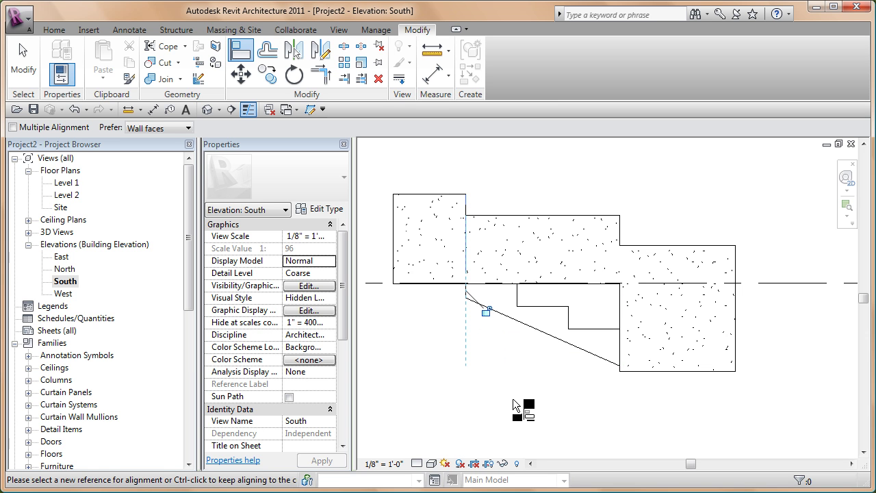
# Align the stepped footing's lower height reference with the base of the right-hand wall segment.
pyautogui.click(680, 378)
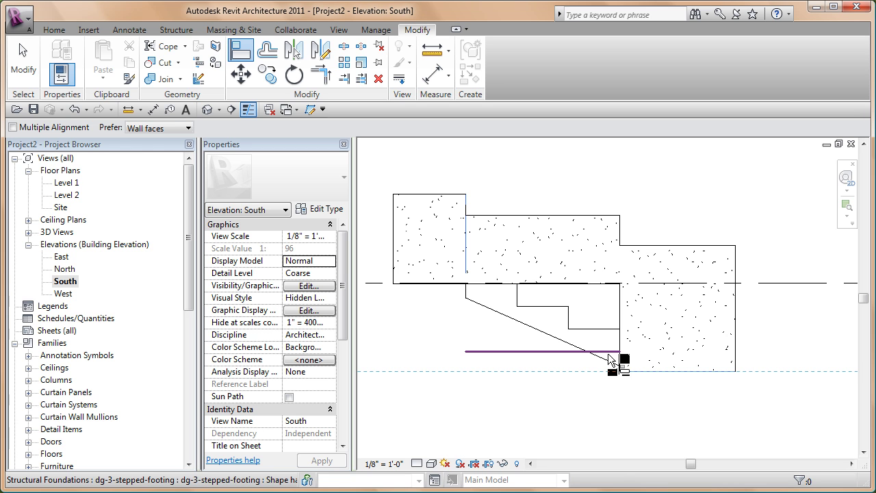
pyautogui.click(609, 355)
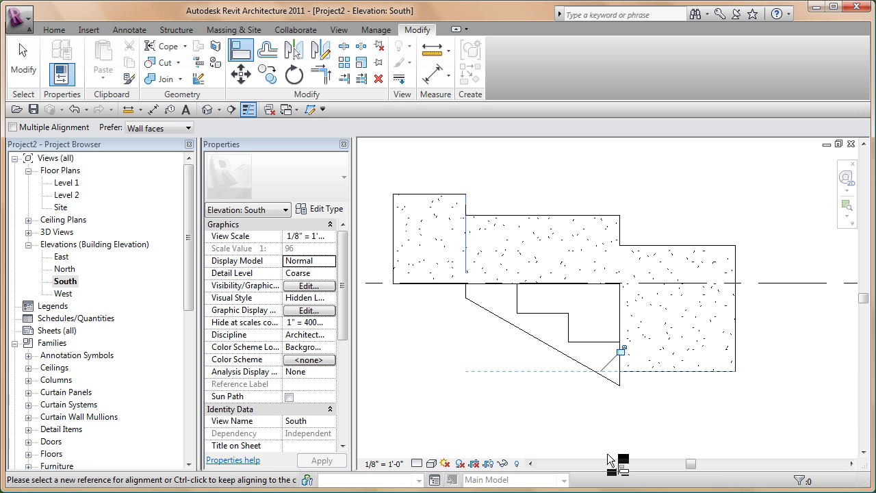
pyautogui.press('Escape')
pyautogui.press('Escape')
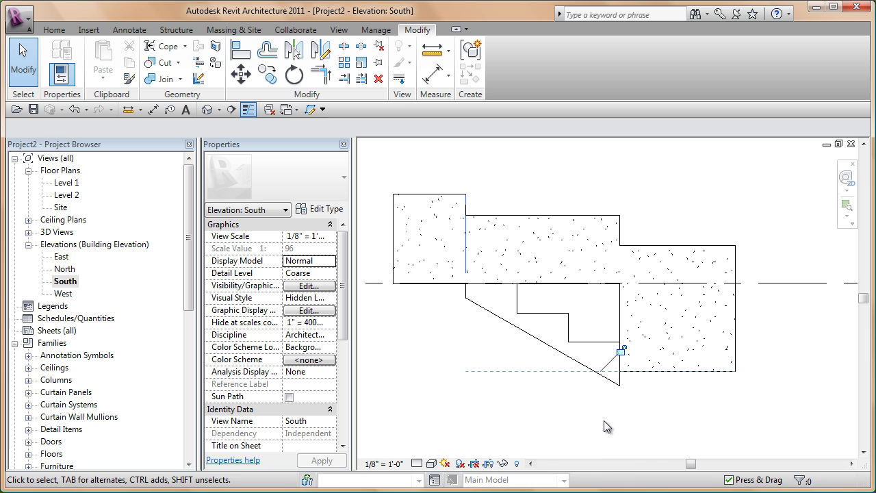
pyautogui.click(604, 421)
# Place Bearing Footing - 36" x 12" wall foundations under the left-hand and right-hand wall segments.
pyautogui.click(176, 29)
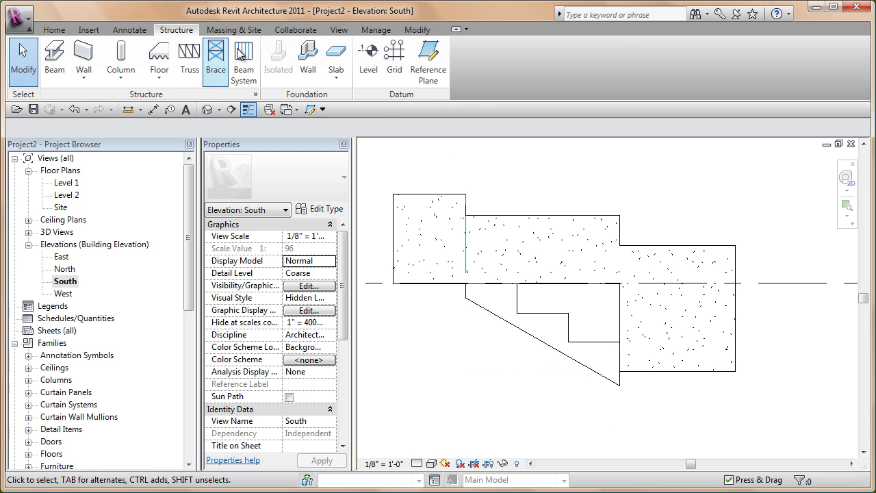
pyautogui.click(307, 62)
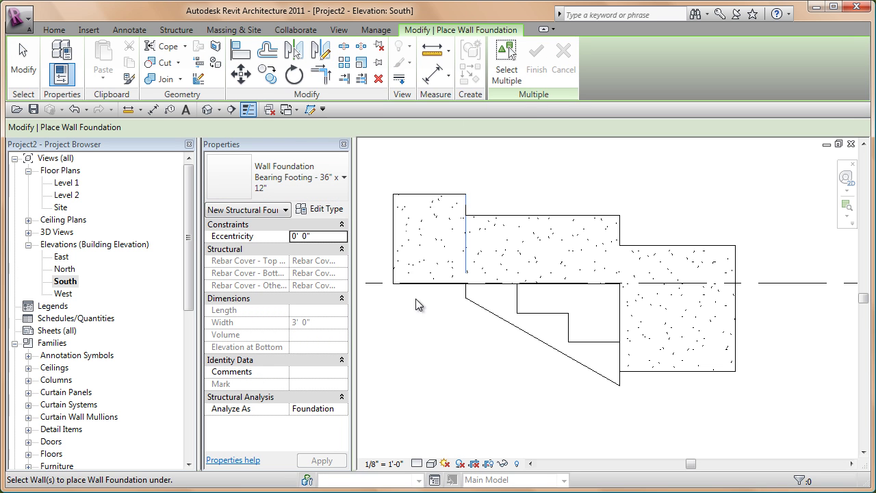
pyautogui.click(433, 287)
pyautogui.click(664, 380)
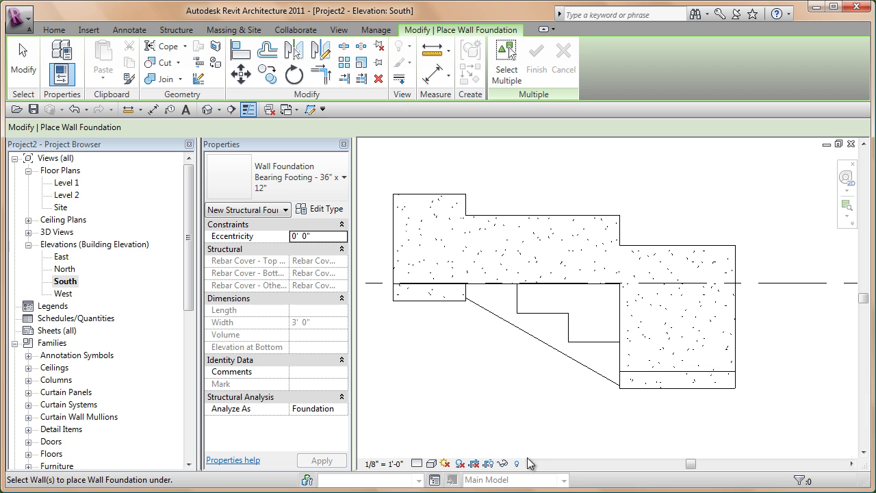
pyautogui.press('Escape')
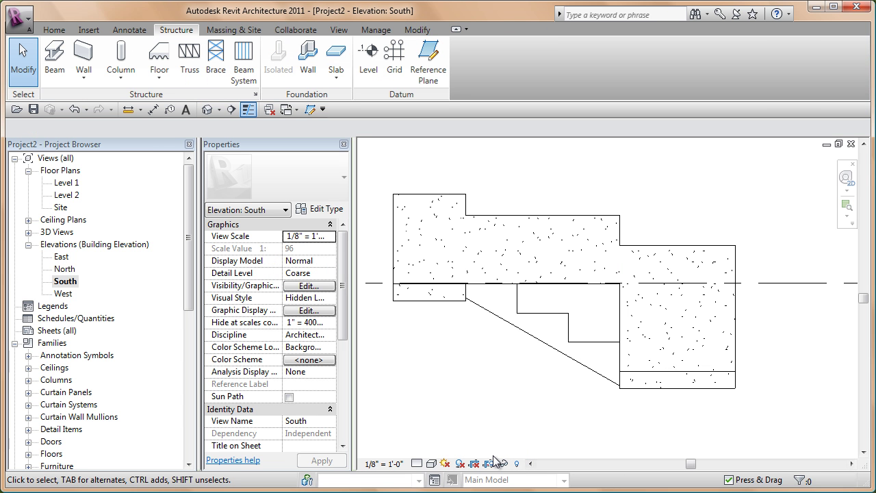
# Set the Footing Thickness type parameter of the stepped footing to 1'.
pyautogui.click(514, 377)
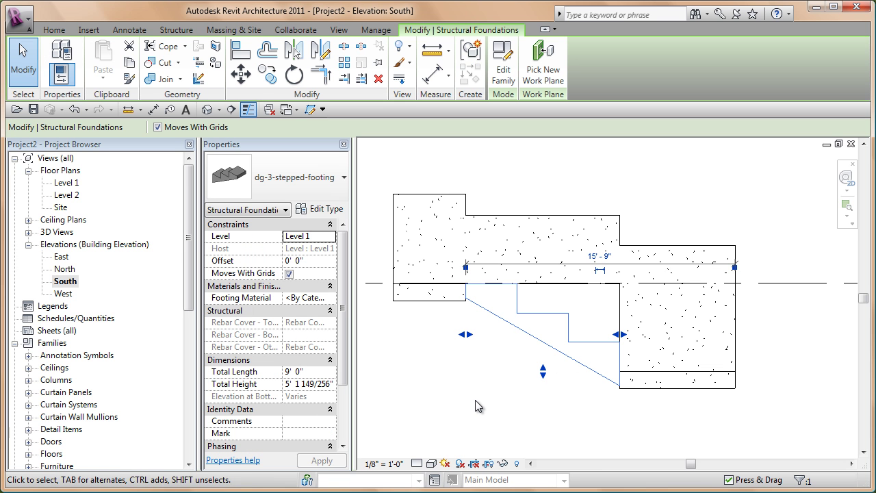
pyautogui.click(324, 212)
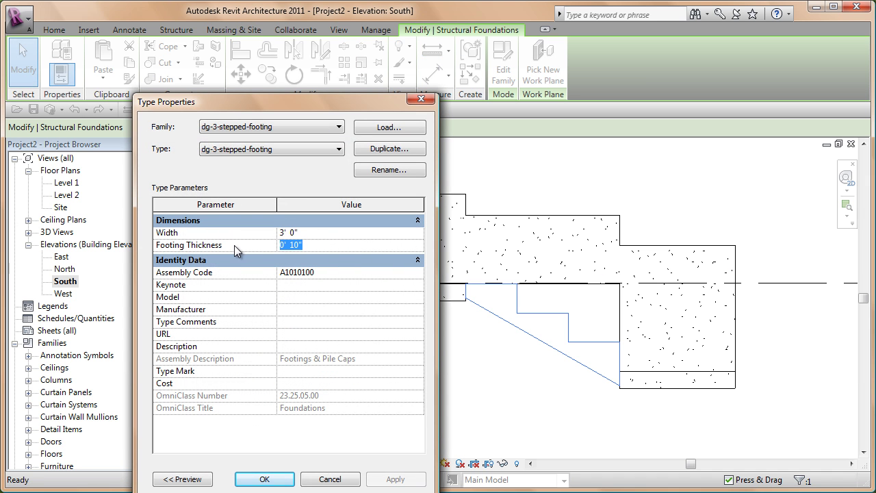
pyautogui.write('1')
pyautogui.click(264, 479)
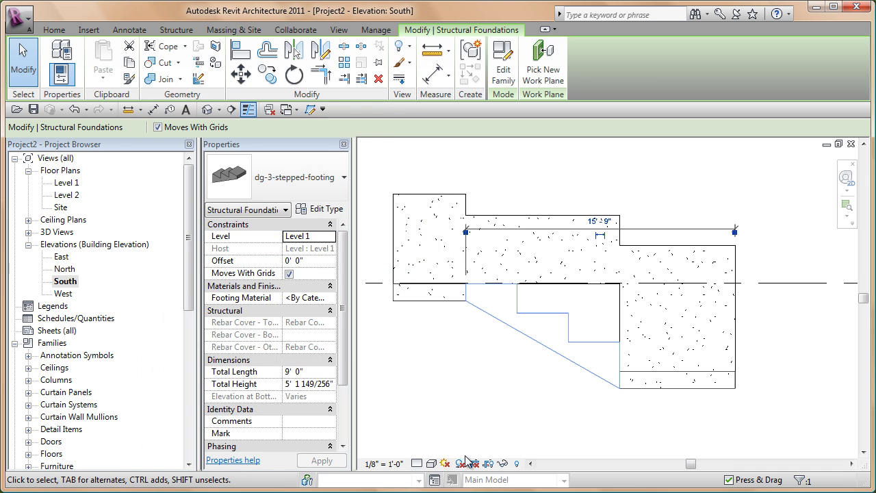
pyautogui.click(462, 416)
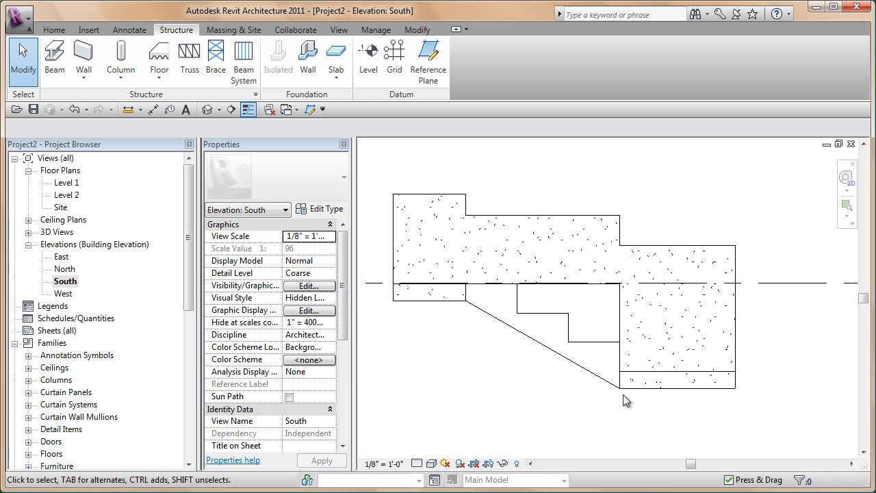
# Edit the middle wall segment's profile, adding sketch lines picked from the stepped footing's step edges.
pyautogui.click(582, 231)
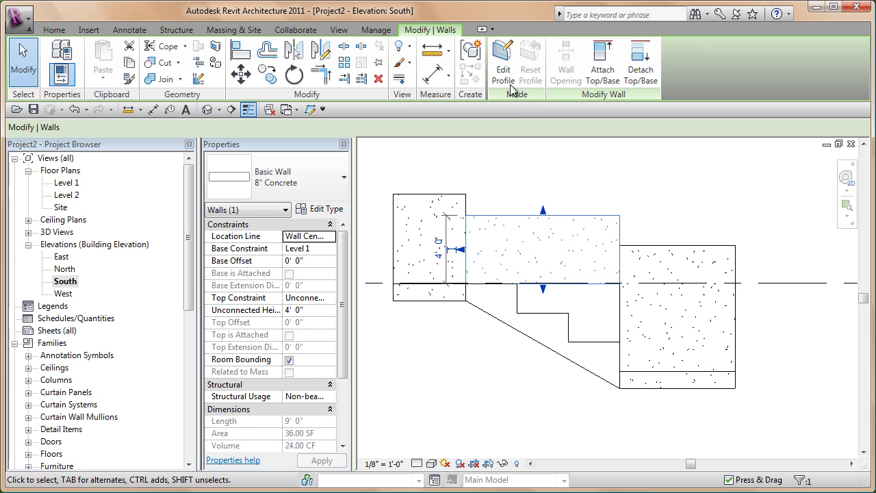
pyautogui.click(503, 68)
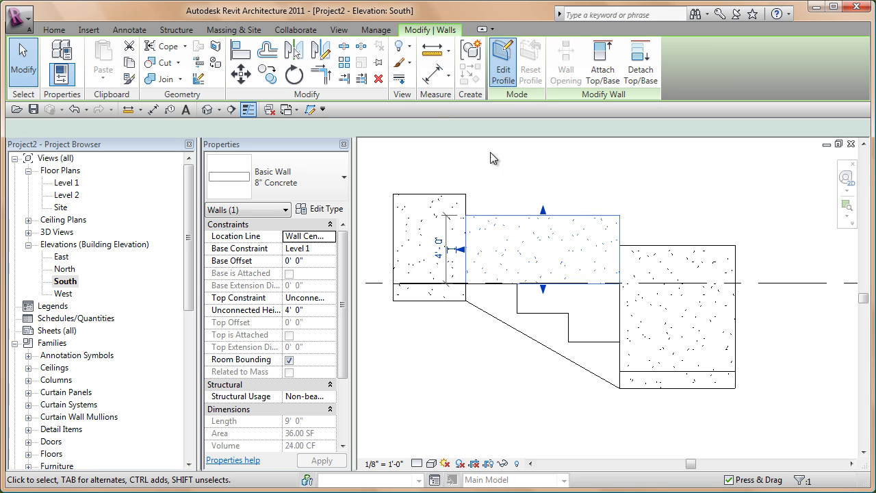
pyautogui.click(558, 77)
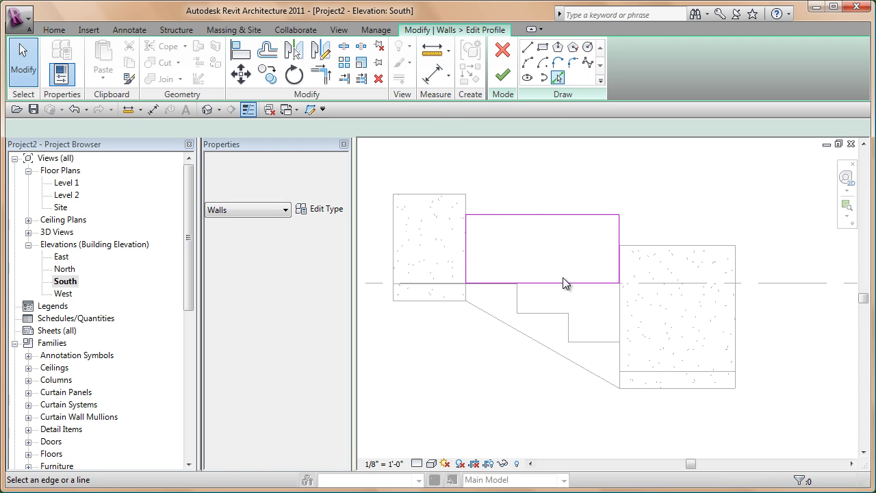
pyautogui.click(518, 294)
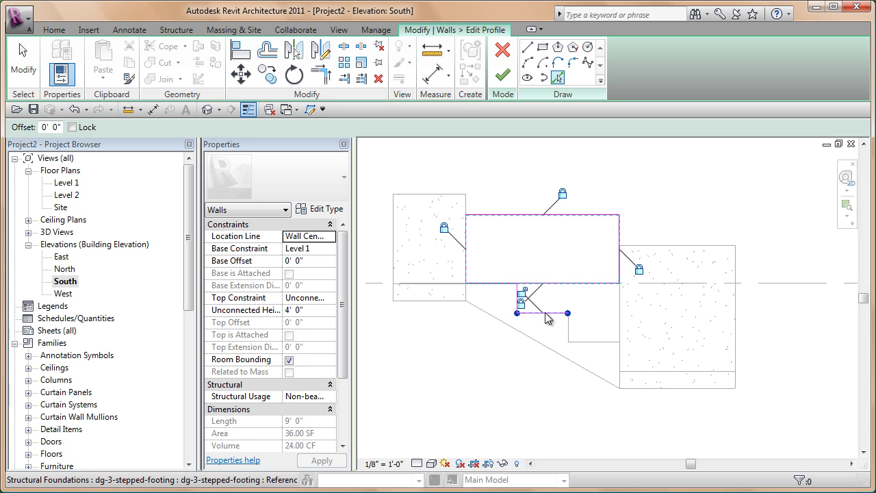
pyautogui.click(570, 326)
pyautogui.click(589, 342)
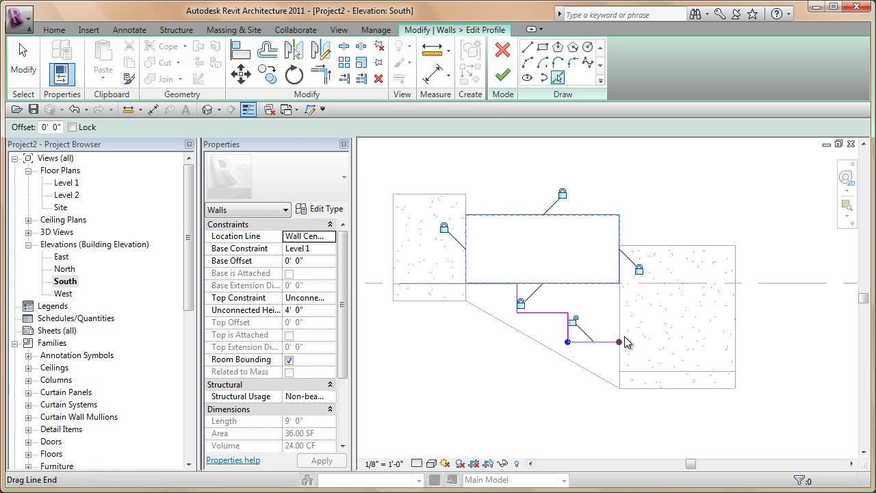
# Trim the profile's bottom and right edges to the stepped lines as one closed outline and finish the profile edit.
pyautogui.click(317, 77)
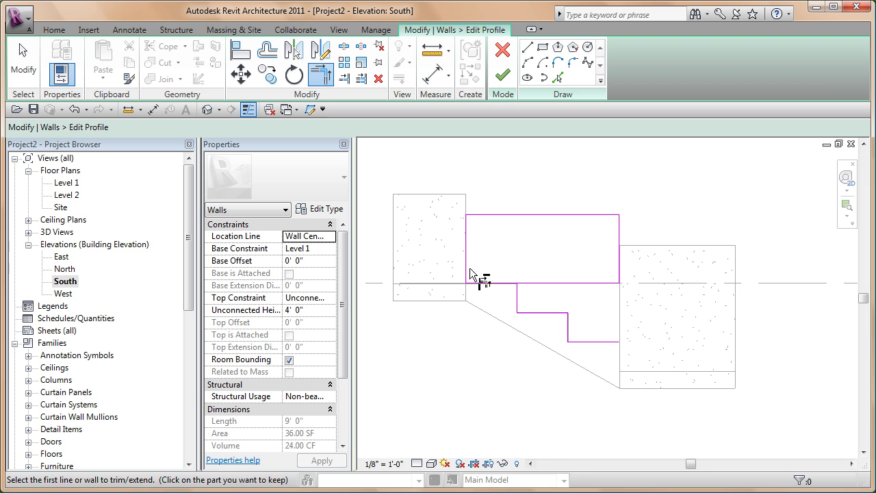
pyautogui.click(502, 289)
pyautogui.click(515, 294)
pyautogui.click(606, 343)
pyautogui.click(623, 286)
pyautogui.click(504, 77)
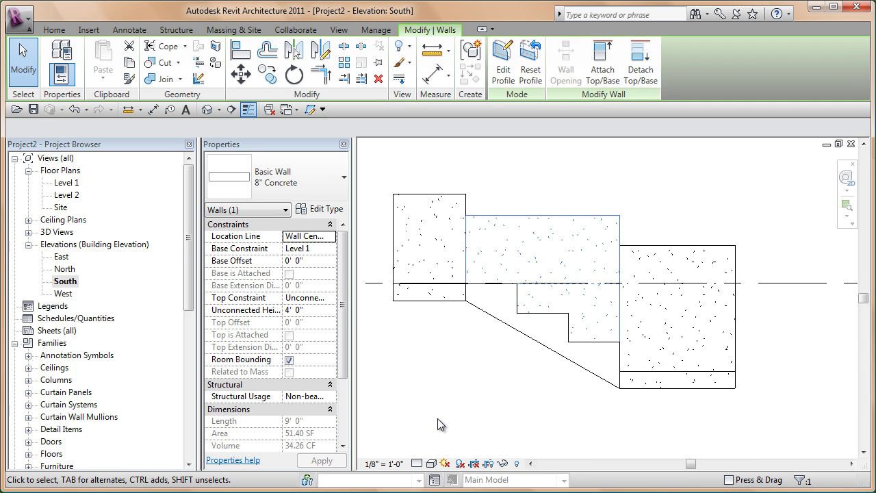
pyautogui.click(438, 424)
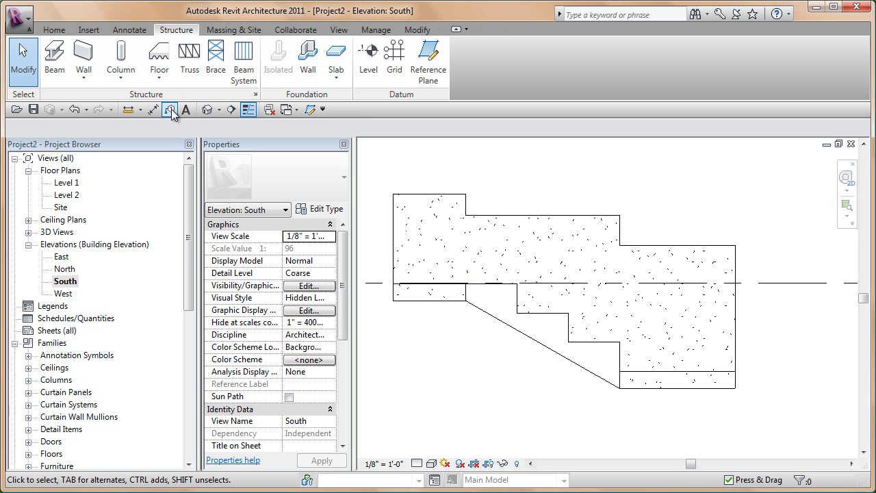
# In the default 3D view, set the stepped footing's Footing Material to Concrete - Cast-in-Place Concrete.
pyautogui.click(207, 109)
pyautogui.scroll(1, 637, 317)
pyautogui.moveTo(682, 332); pyautogui.dragTo(693, 350, button='middle')
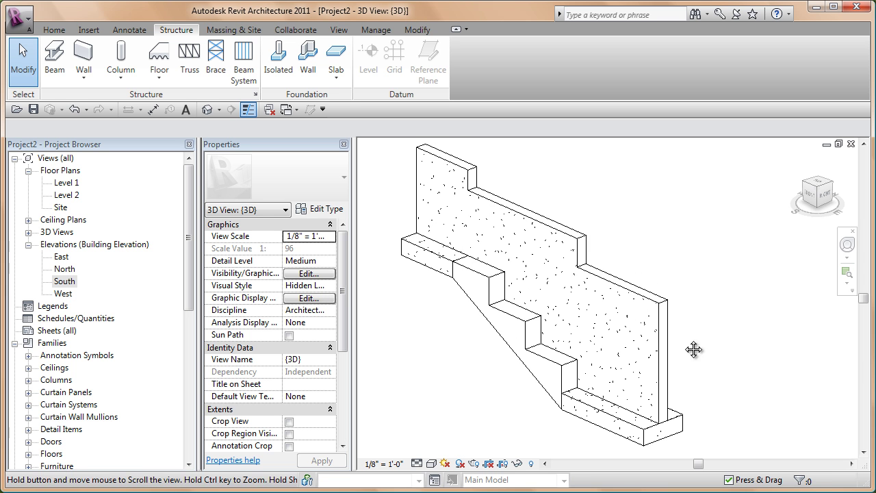
pyautogui.click(516, 315)
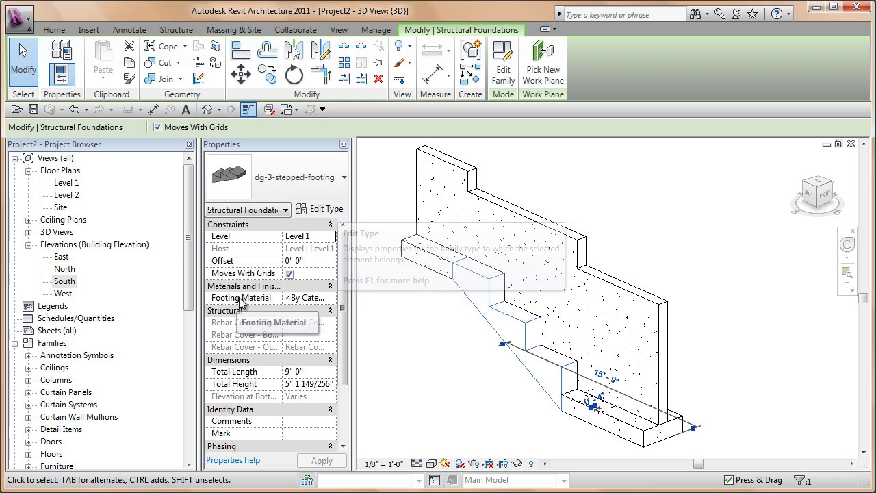
pyautogui.click(335, 299)
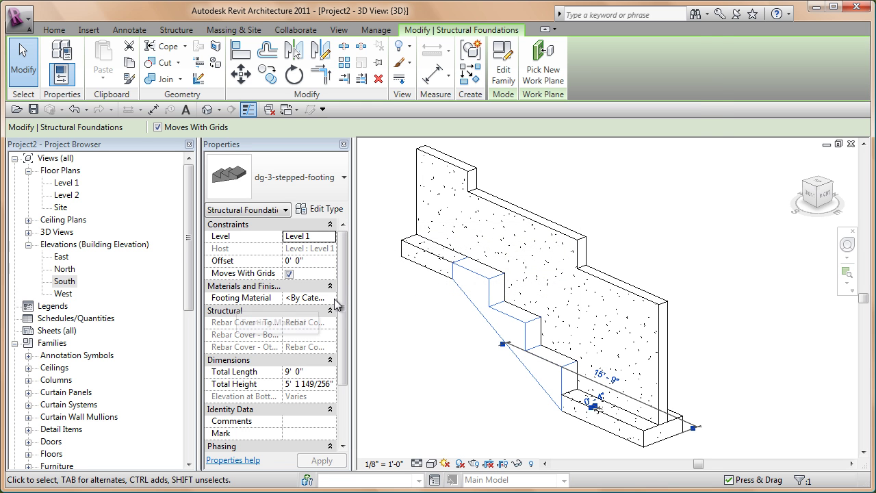
pyautogui.click(335, 299)
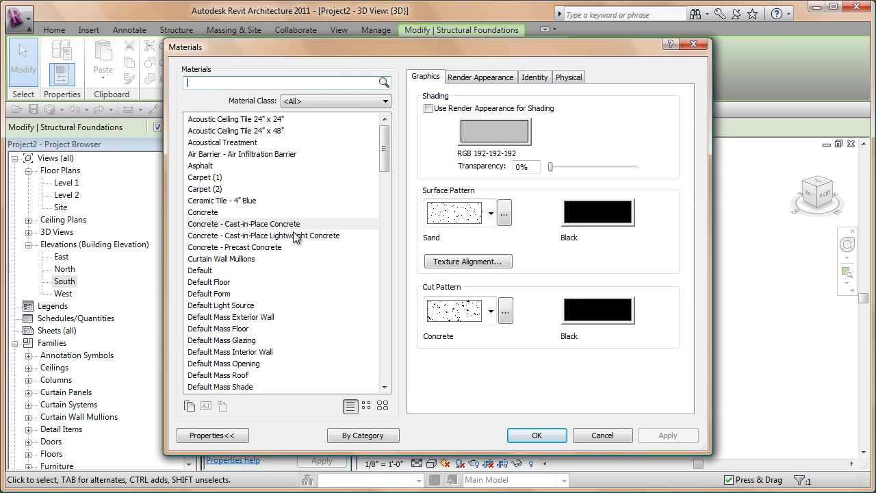
pyautogui.click(274, 226)
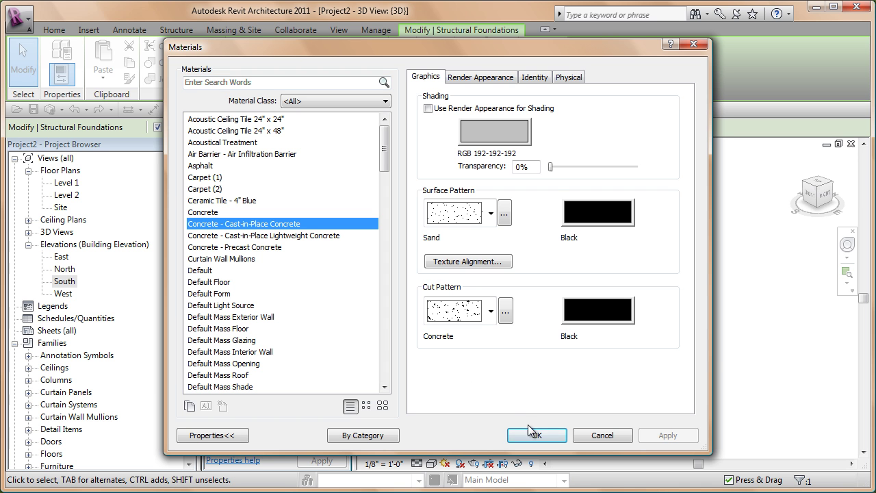
pyautogui.click(548, 440)
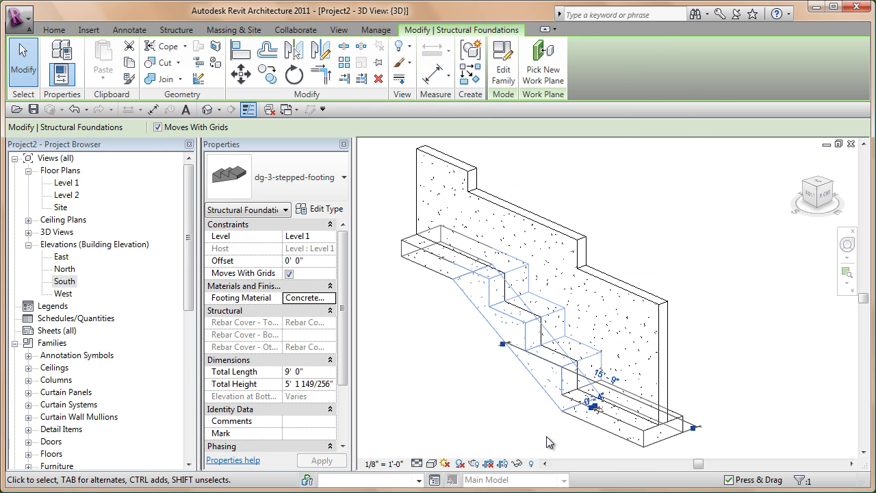
# Lower the top edges of the middle wall segment and the adjoining wall segment at the low end of the footing.
pyautogui.click(446, 432)
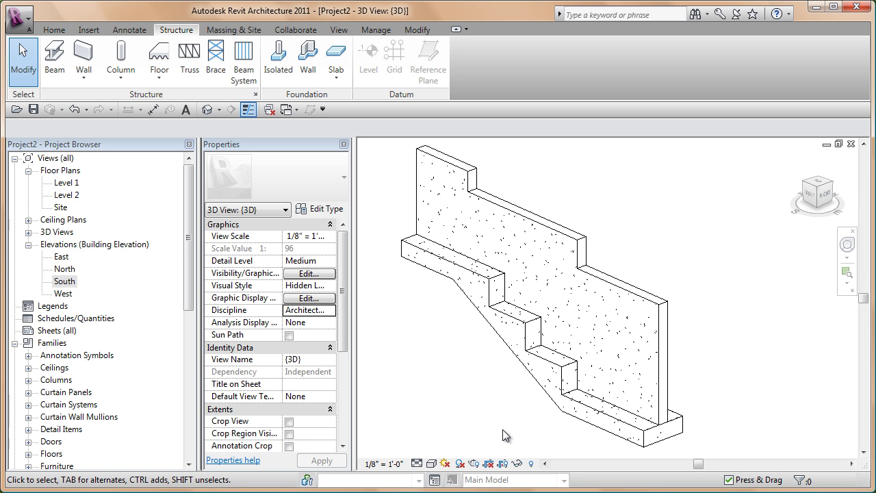
pyautogui.click(528, 226)
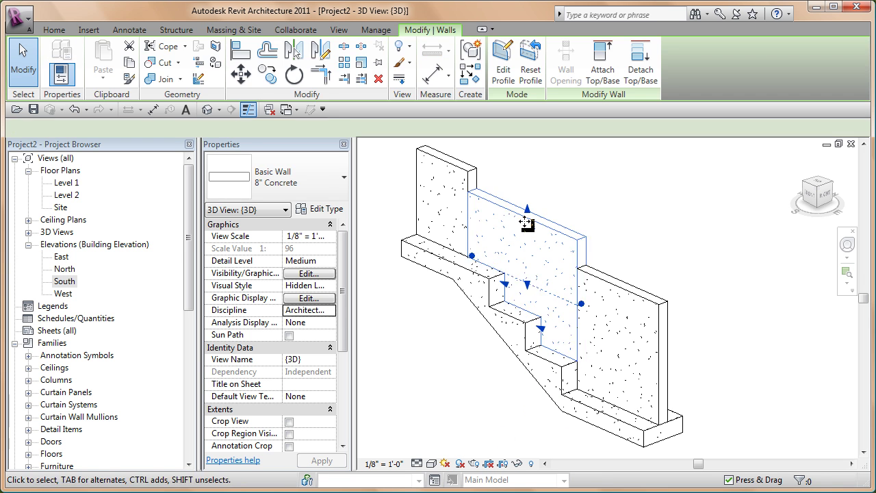
pyautogui.click(620, 302)
pyautogui.click(734, 287)
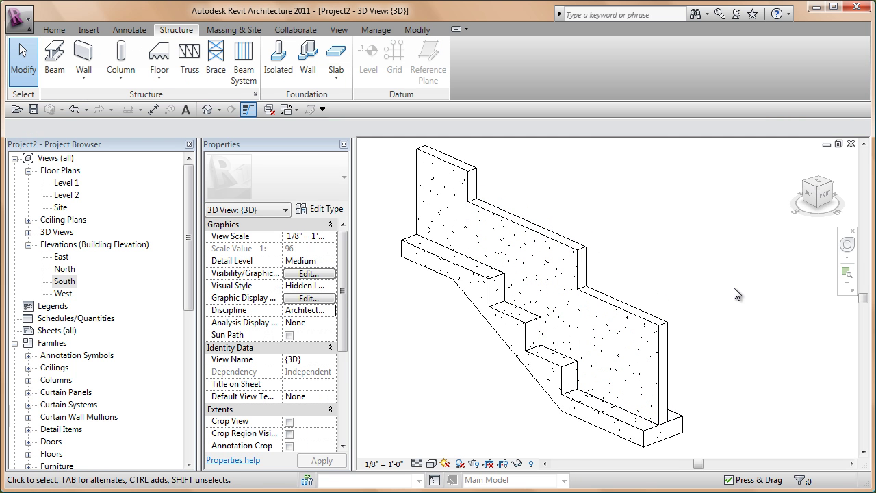
# Set the 3D view's visual style to Realistic and view the stepped foundation wall at an angle.
pyautogui.click(432, 463)
pyautogui.click(453, 449)
pyautogui.moveTo(491, 431)
pyautogui.keyDown('shift'); pyautogui.mouseDown(button='middle')
pyautogui.moveTo(643, 430)
pyautogui.moveTo(561, 439)
pyautogui.moveTo(481, 426)
pyautogui.mouseUp(button='middle'); pyautogui.keyUp('shift')
pyautogui.scroll(1, 481, 412)
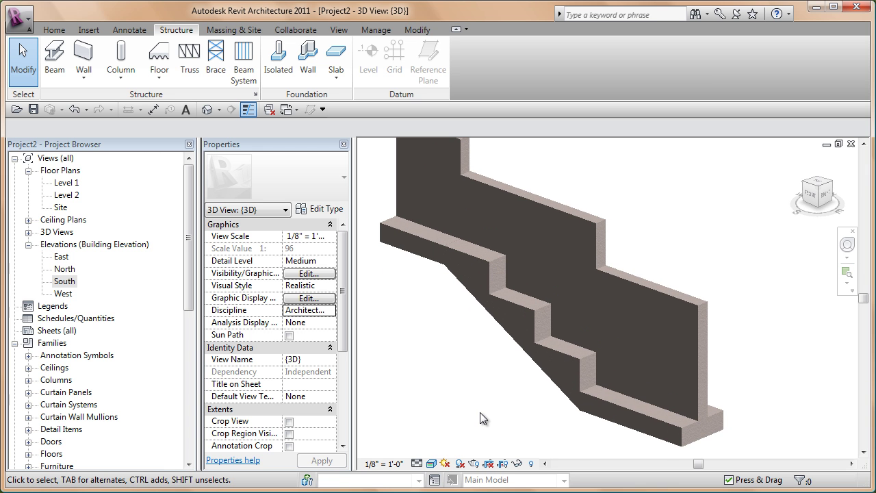
# Open the South elevation and review the stepped footing's type parameters, including Width and Footing Thickness.
pyautogui.doubleClick(62, 282)
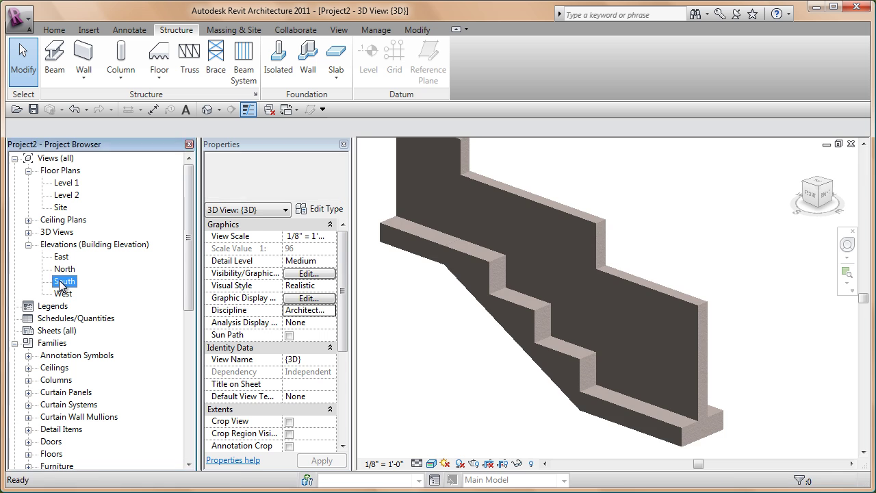
pyautogui.click(579, 343)
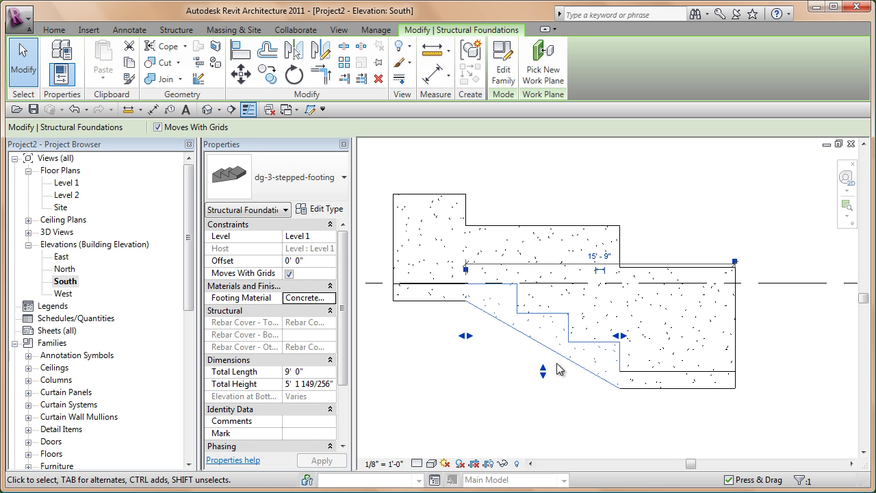
pyautogui.click(573, 417)
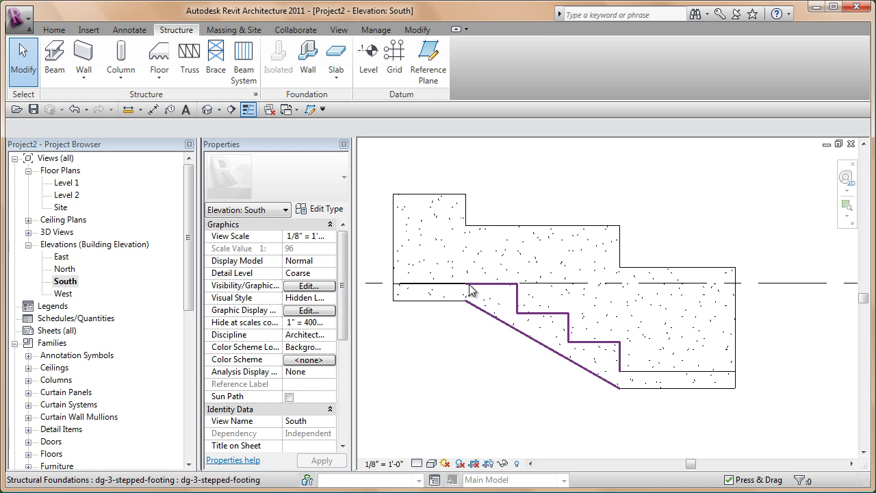
pyautogui.click(514, 330)
pyautogui.click(329, 210)
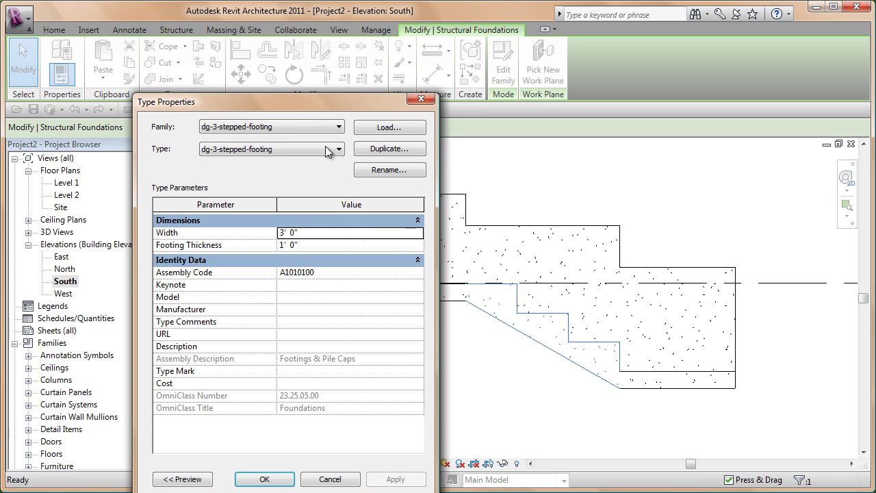
pyautogui.click(323, 245)
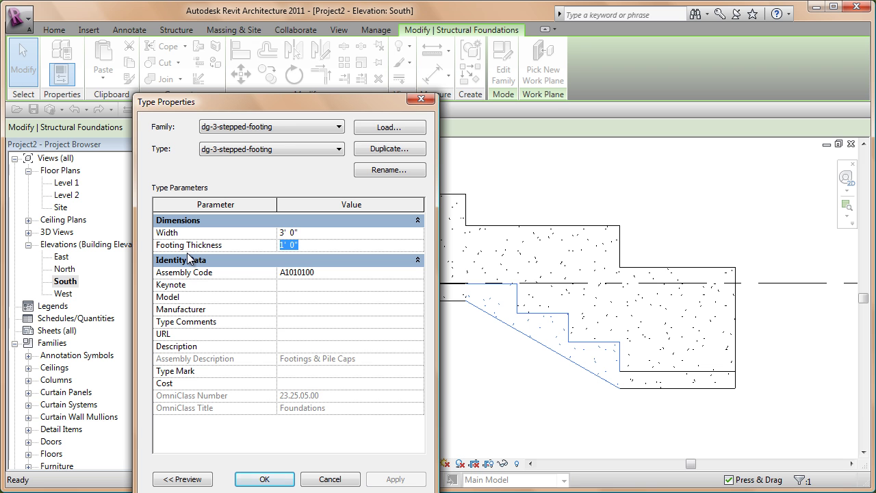
pyautogui.click(310, 245)
pyautogui.moveTo(328, 246); pyautogui.dragTo(206, 247)
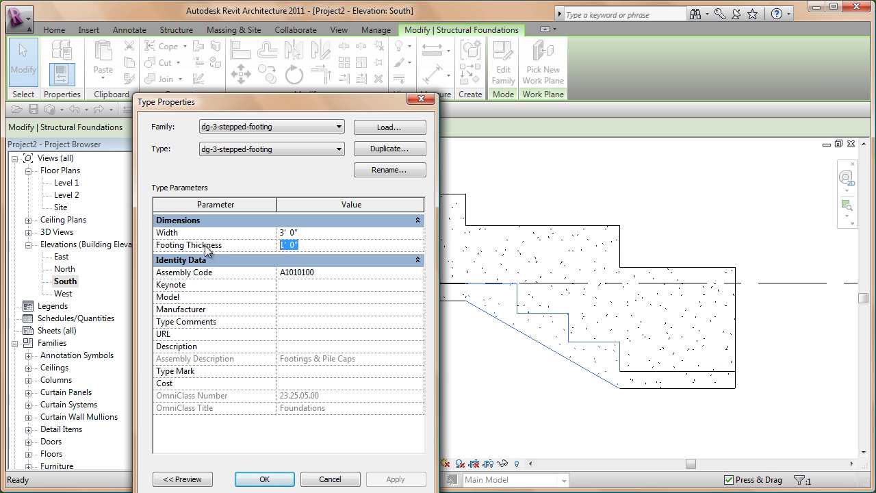
pyautogui.click(274, 477)
pyautogui.click(532, 416)
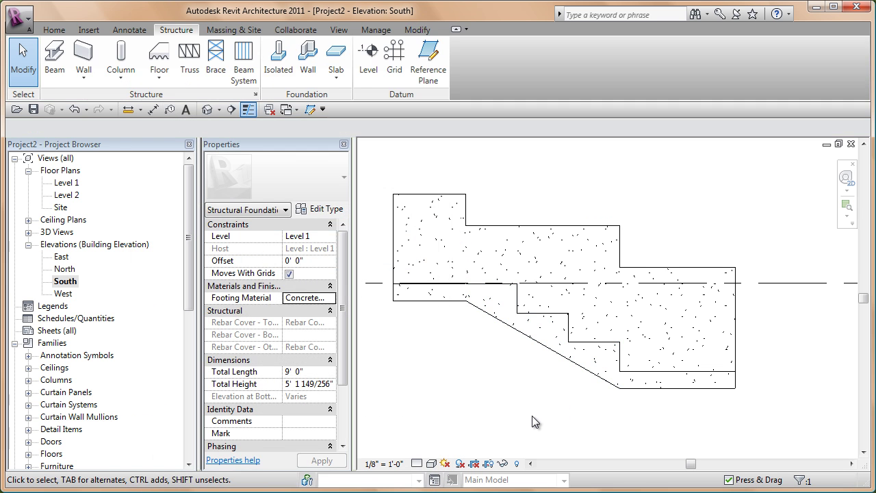
# Examine the selected stepped footing's length and height grips and its Total Length and Total Height in the elevation.
pyautogui.moveTo(532, 418); pyautogui.dragTo(511, 418, button='middle')
pyautogui.scroll(-2, 497, 424)
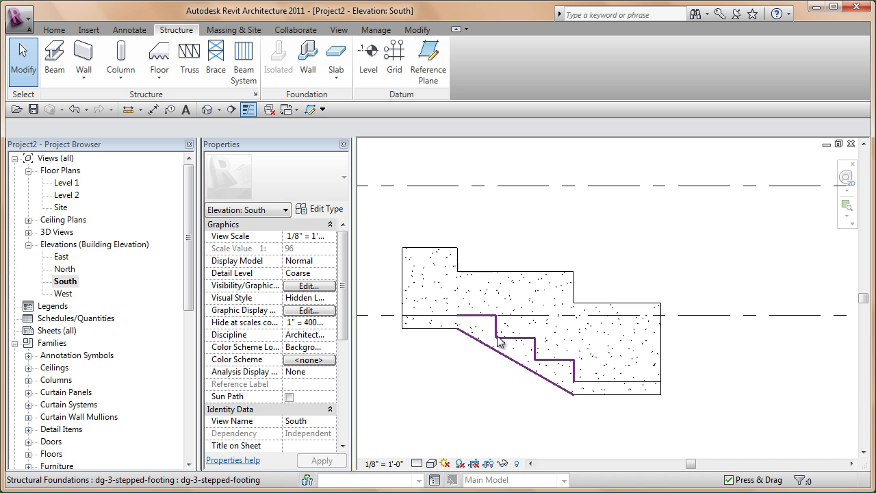
pyautogui.click(494, 362)
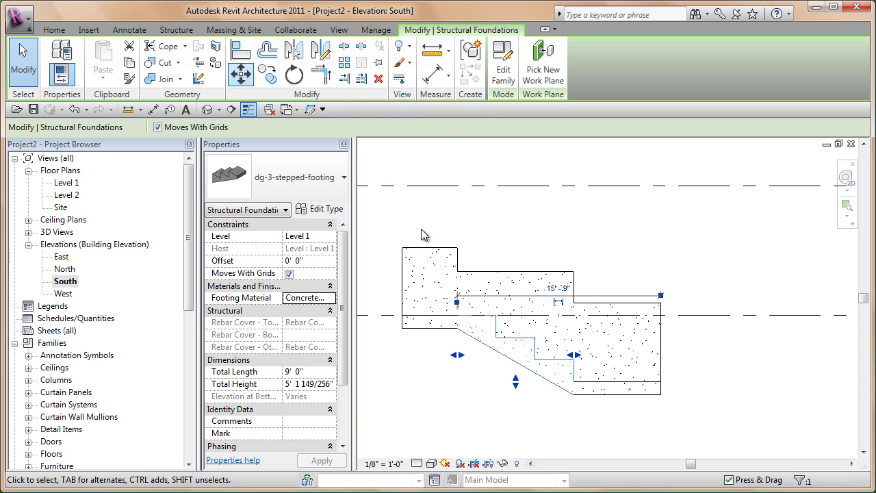
pyautogui.click(561, 429)
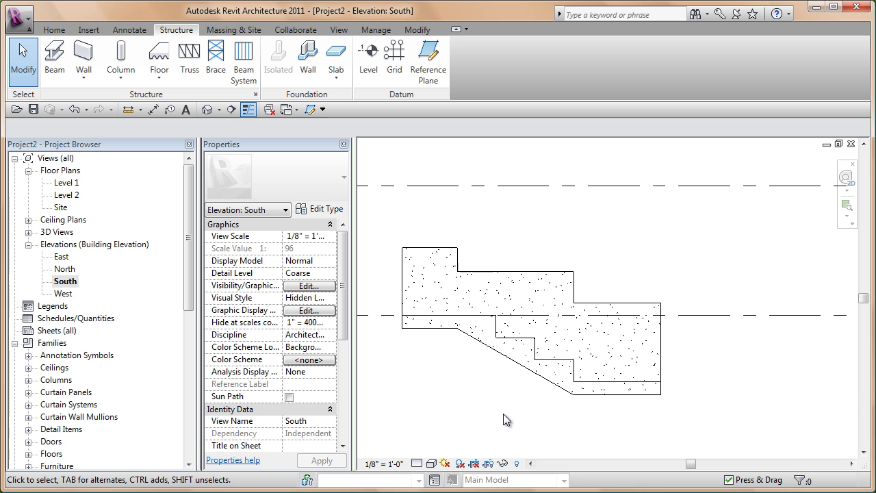
# Return to the default 3D view and examine the finished stepped wall and footings.
pyautogui.click(208, 109)
pyautogui.keyDown('shift'); pyautogui.moveTo(749, 417); pyautogui.dragTo(758, 411, button='middle'); pyautogui.keyUp('shift')
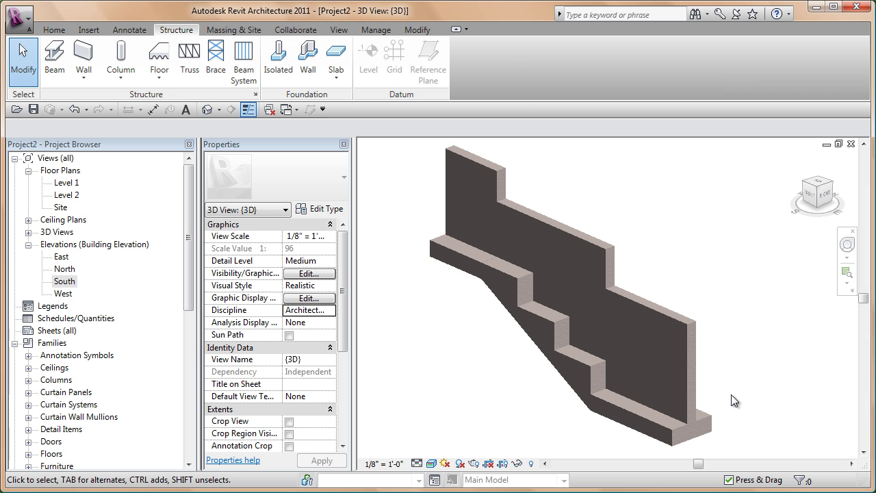
pyautogui.moveTo(732, 394); pyautogui.dragTo(756, 405, button='middle')
pyautogui.scroll(1, 735, 394)
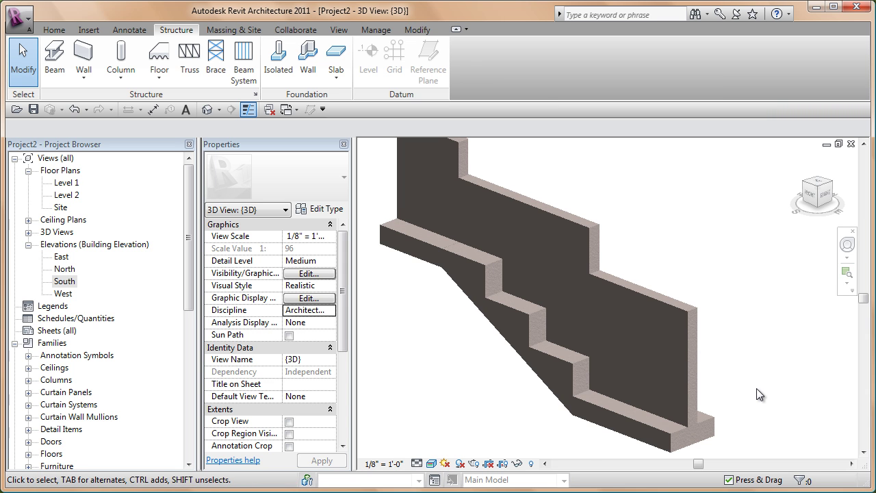
pyautogui.scroll(-1, 747, 381)
pyautogui.moveTo(747, 380); pyautogui.dragTo(747, 381, button='middle')
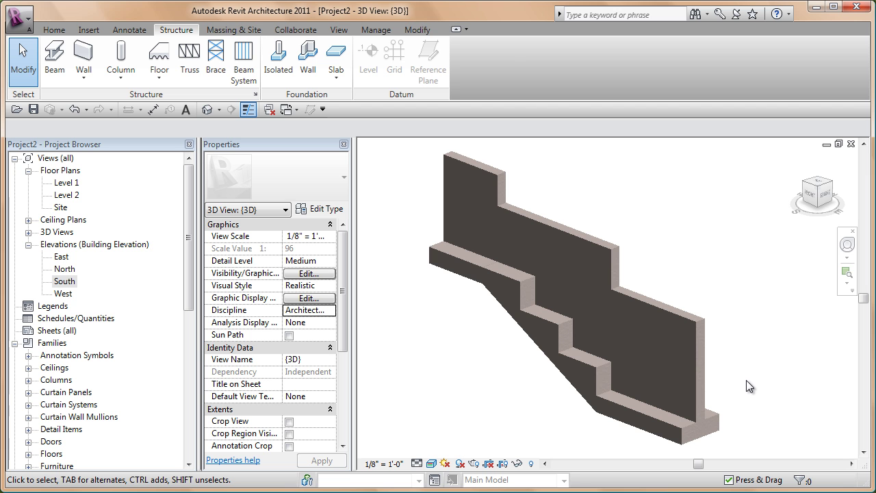